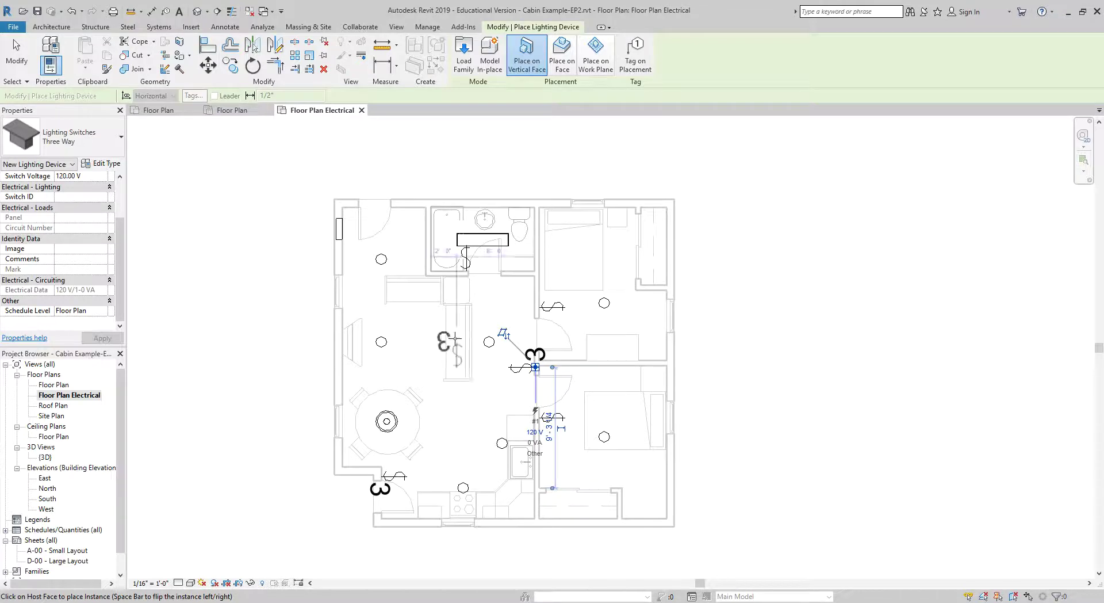
- Place Three Way switches beside the entry door near the bathroom and on the living-side wall between the two bedroom doors
{"action": "scroll", "coordinate": [405, 233], "scroll_direction": "up", "scroll_amount": 2}
{"action": "scroll", "coordinate": [405, 233], "scroll_direction": "up", "scroll_amount": 2}
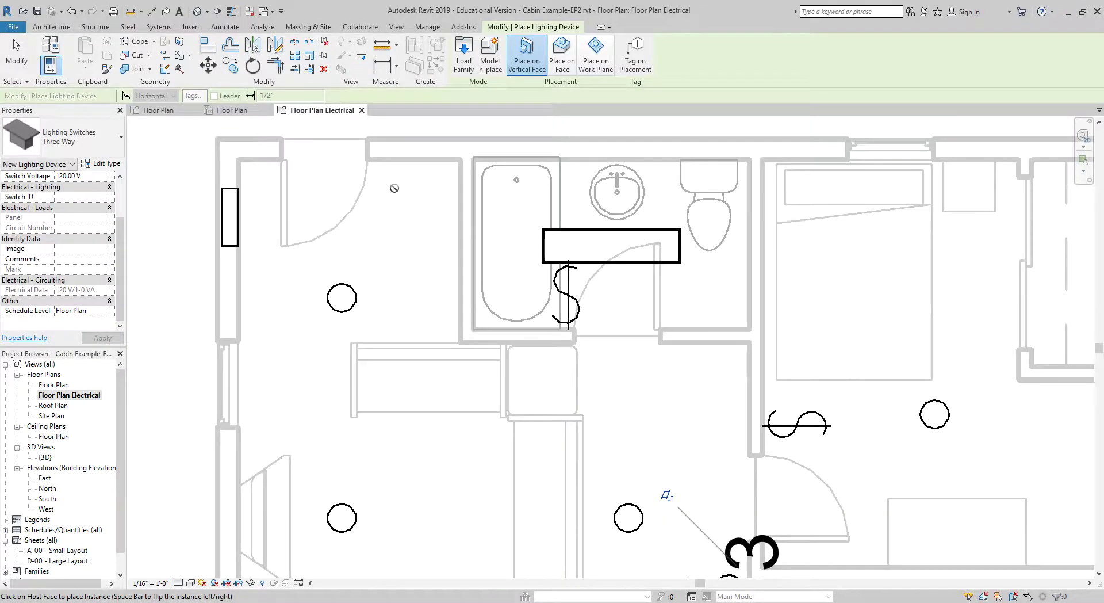
{"action": "left_click", "coordinate": [383, 161]}
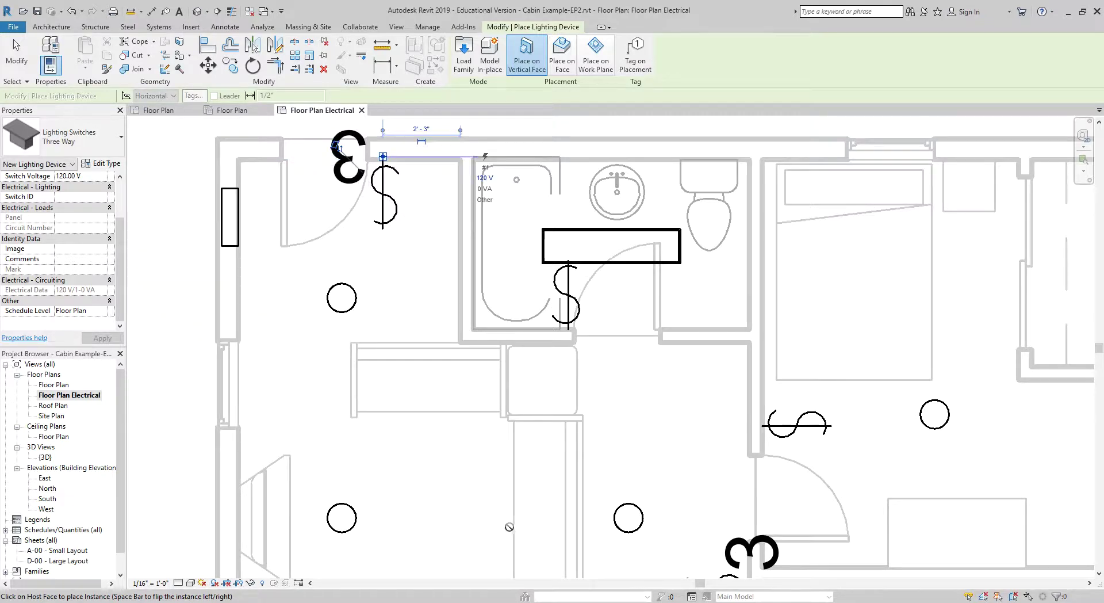
{"action": "middle_click_drag", "start_coordinate": [679, 475], "coordinate": [575, 320]}
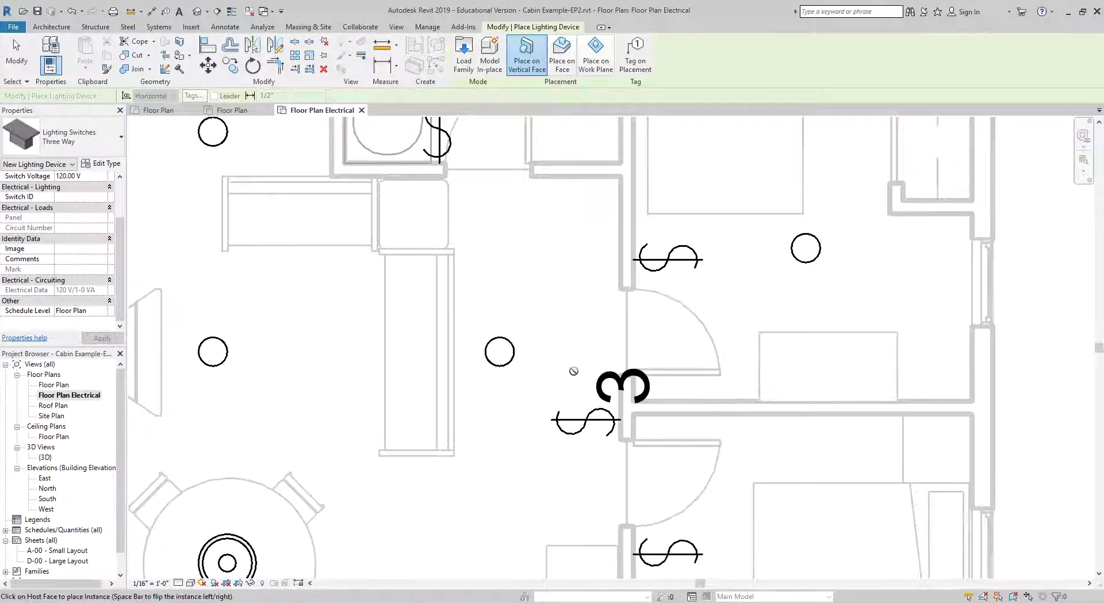
{"action": "left_click", "coordinate": [622, 395]}
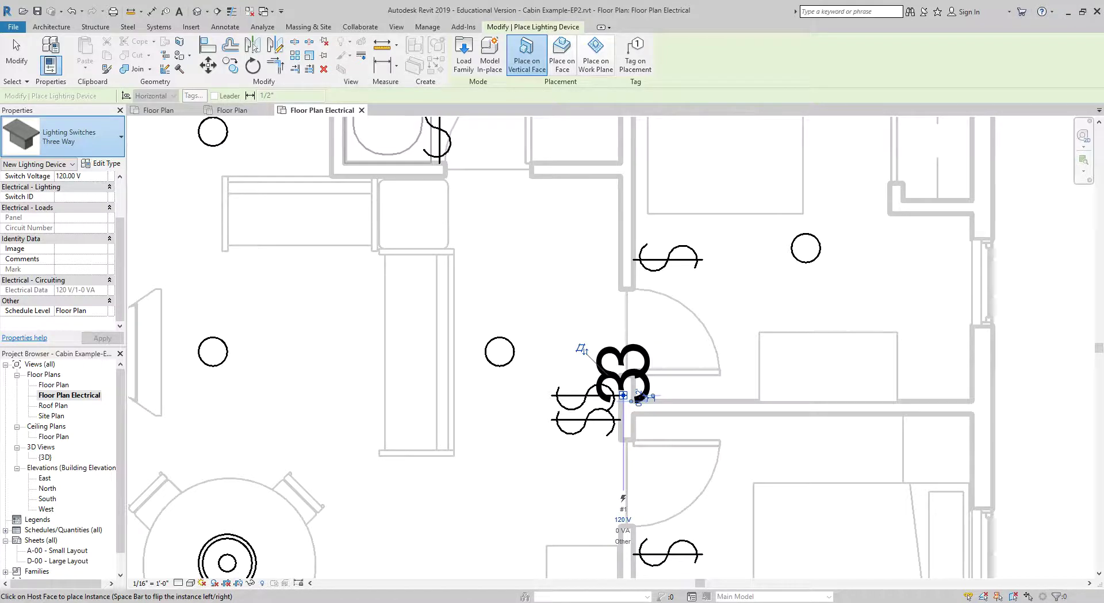
{"action": "left_click", "coordinate": [623, 395]}
- Place a Dimmer switch beside the existing three-way switch at the entrance door near the dining table
{"action": "scroll", "coordinate": [319, 375], "scroll_direction": "down", "scroll_amount": 4}
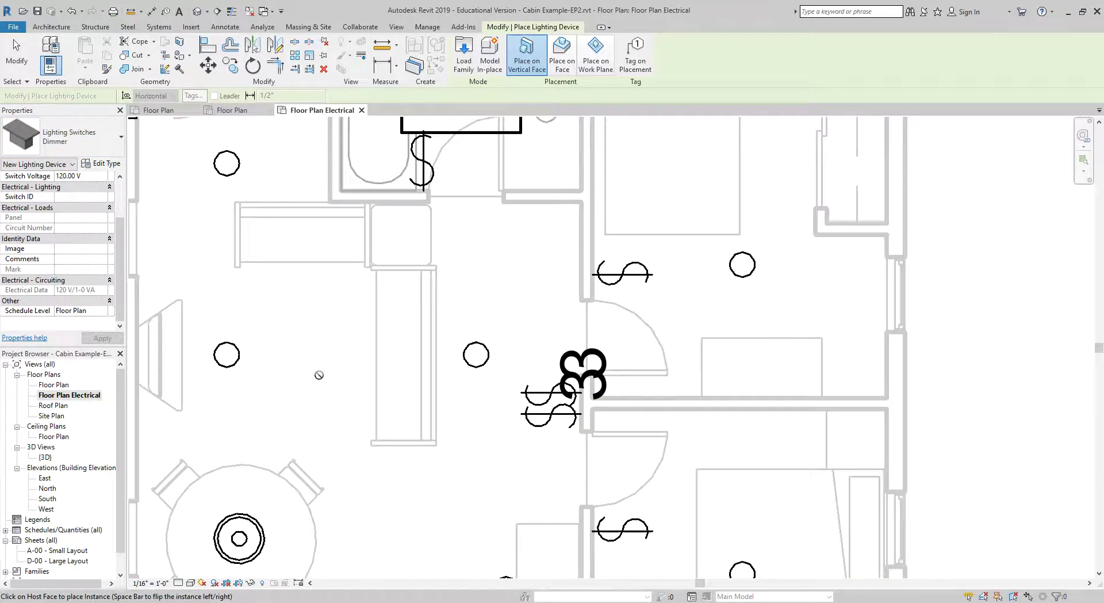
{"action": "middle_click_drag", "start_coordinate": [368, 455], "coordinate": [342, 239]}
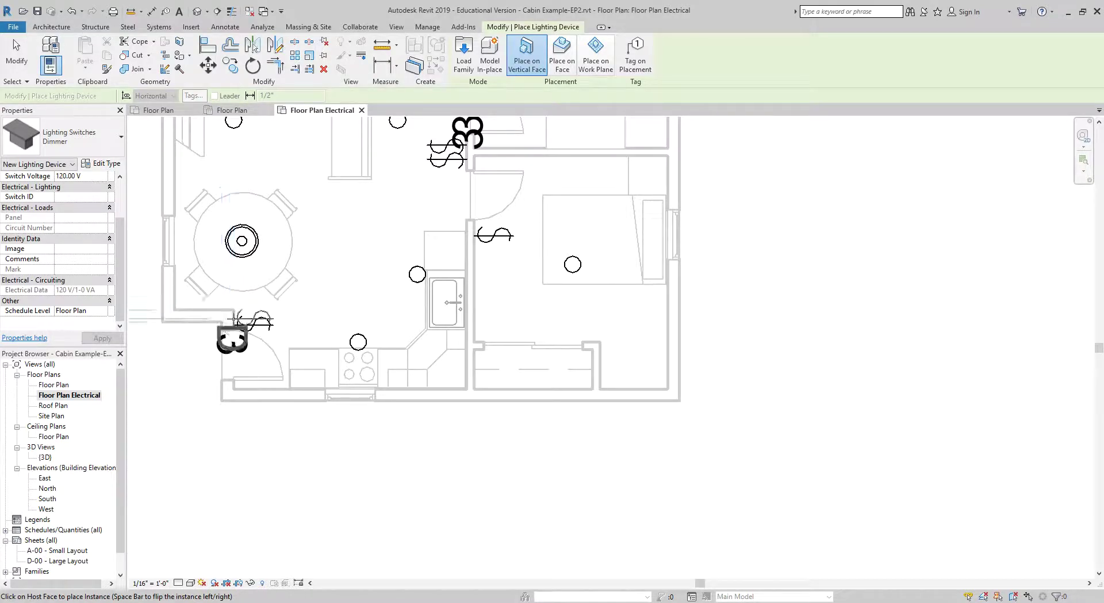
{"action": "scroll", "coordinate": [235, 316], "scroll_direction": "up", "scroll_amount": 5}
{"action": "scroll", "coordinate": [235, 316], "scroll_direction": "up", "scroll_amount": 2}
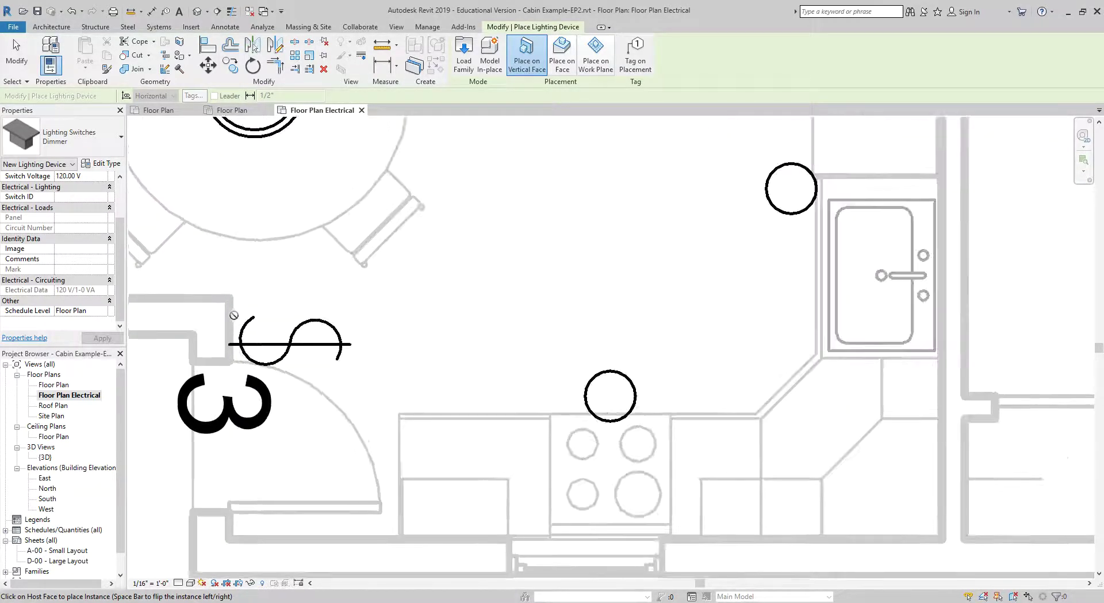
{"action": "left_click", "coordinate": [234, 314]}
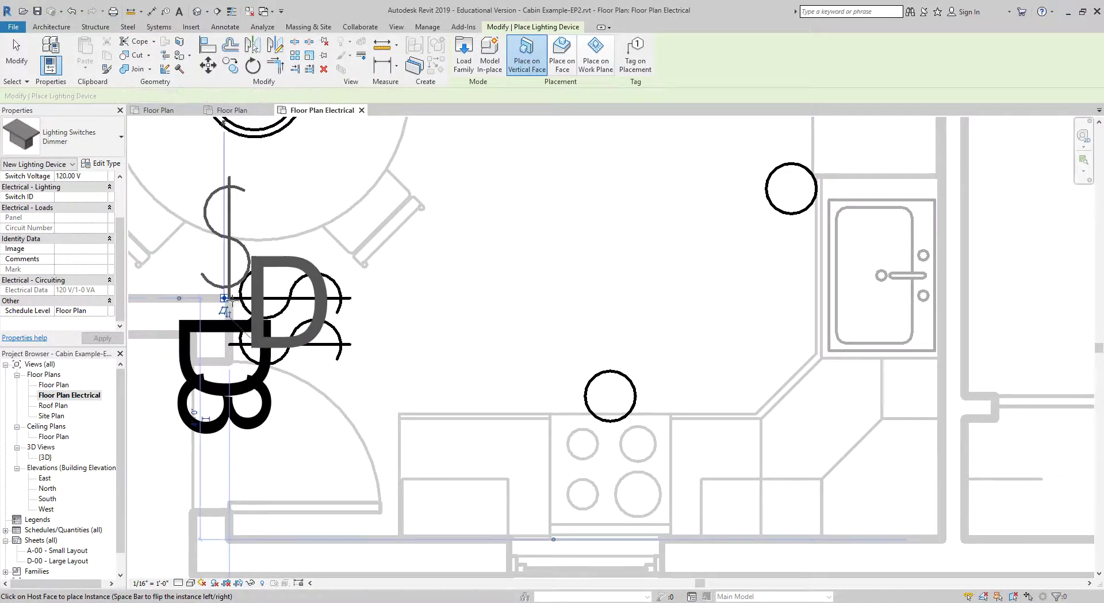
{"action": "left_click", "coordinate": [231, 298]}
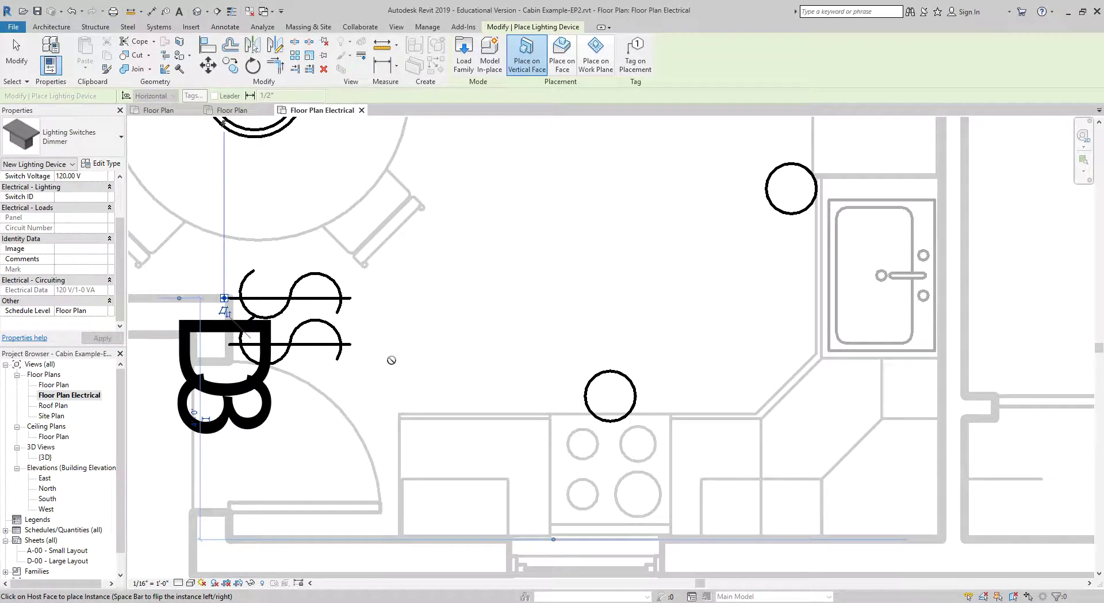
{"action": "scroll", "coordinate": [593, 275], "scroll_direction": "down", "scroll_amount": 8}
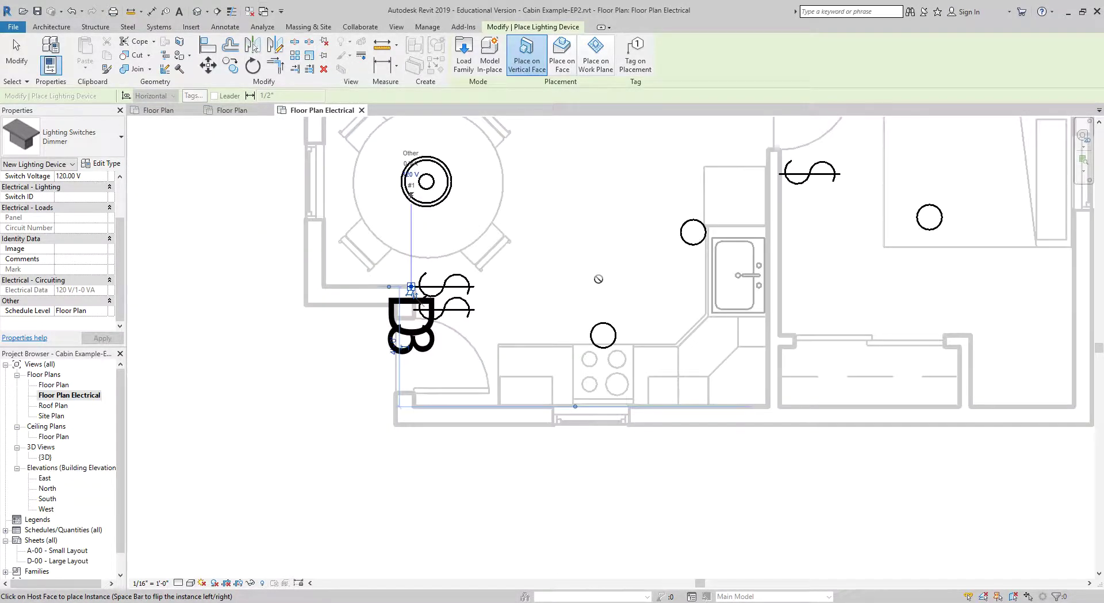
{"action": "middle_click_drag", "start_coordinate": [609, 257], "coordinate": [583, 338]}
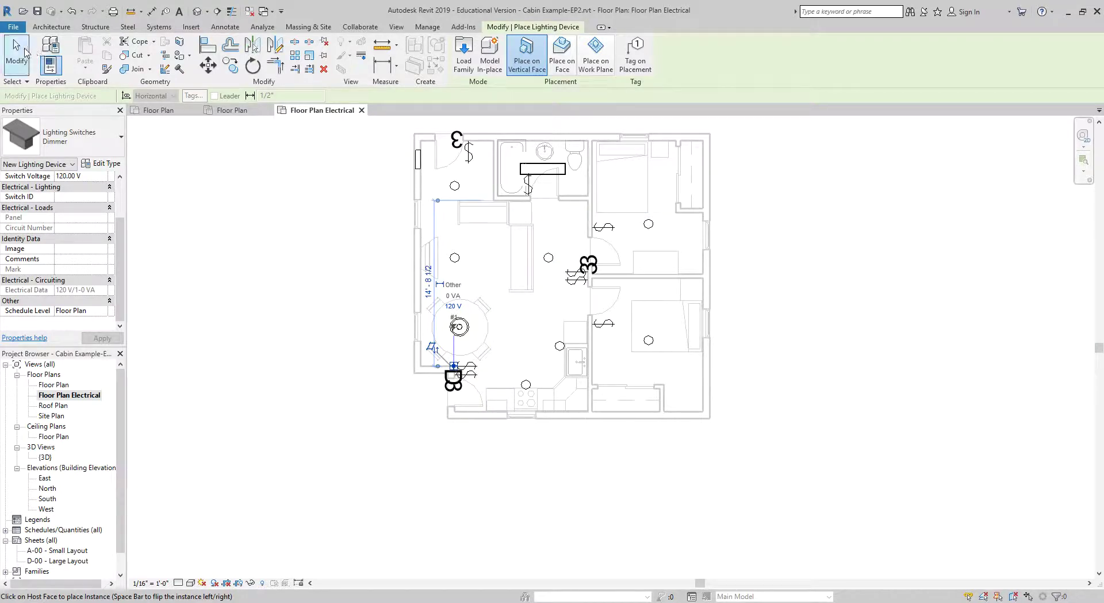
{"action": "left_click", "coordinate": [16, 52]}
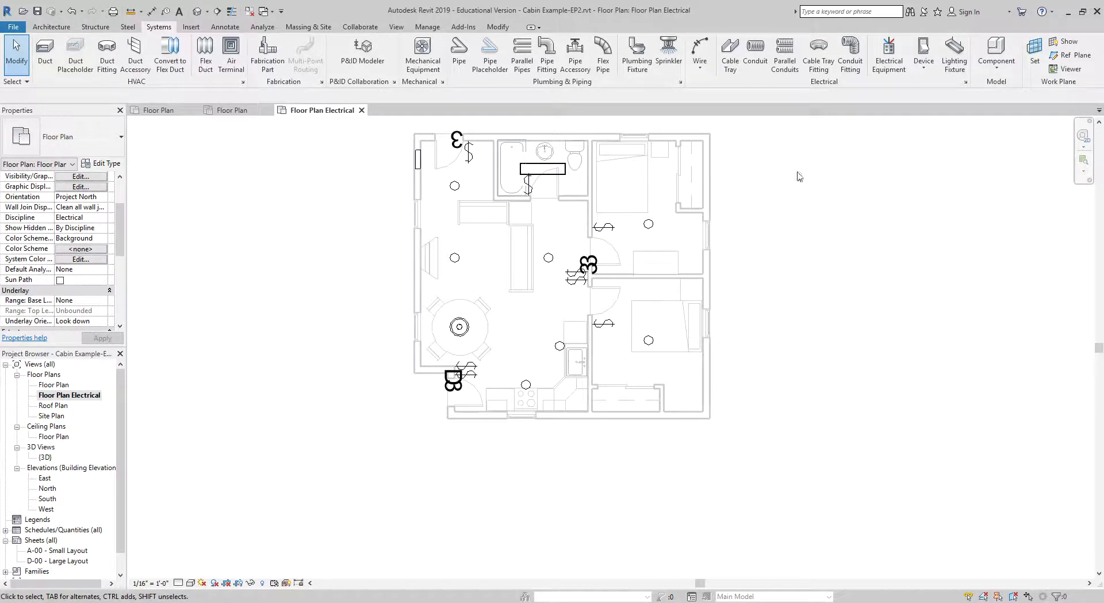
- Draw an arc wire from the single-pole switch to the ceiling light in the bedroom below on the plan
{"action": "left_click", "coordinate": [700, 55]}
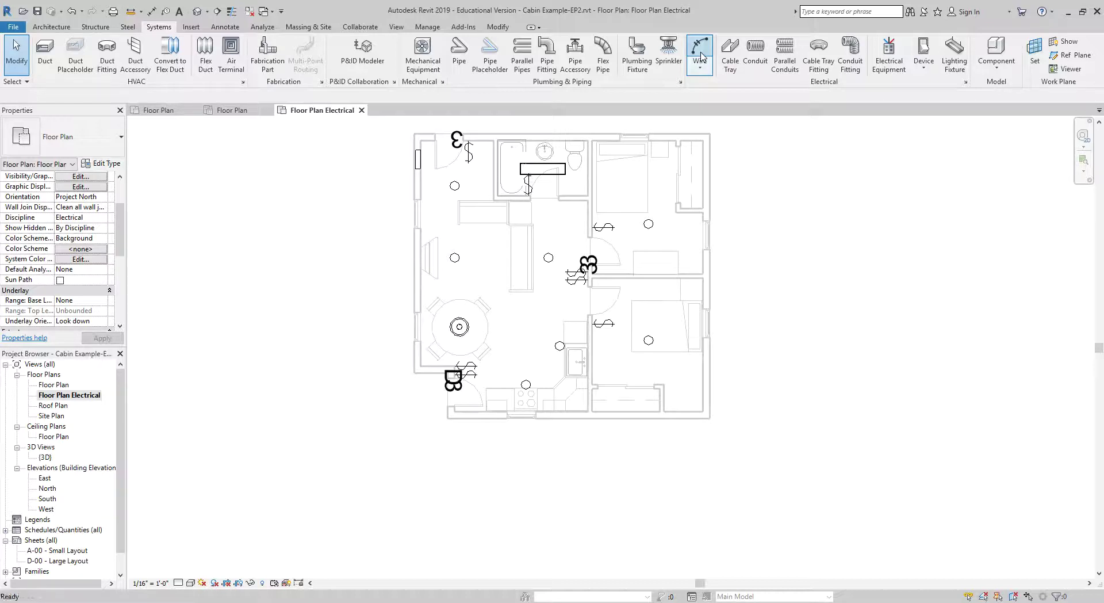
{"action": "scroll", "coordinate": [636, 340], "scroll_direction": "up", "scroll_amount": 5}
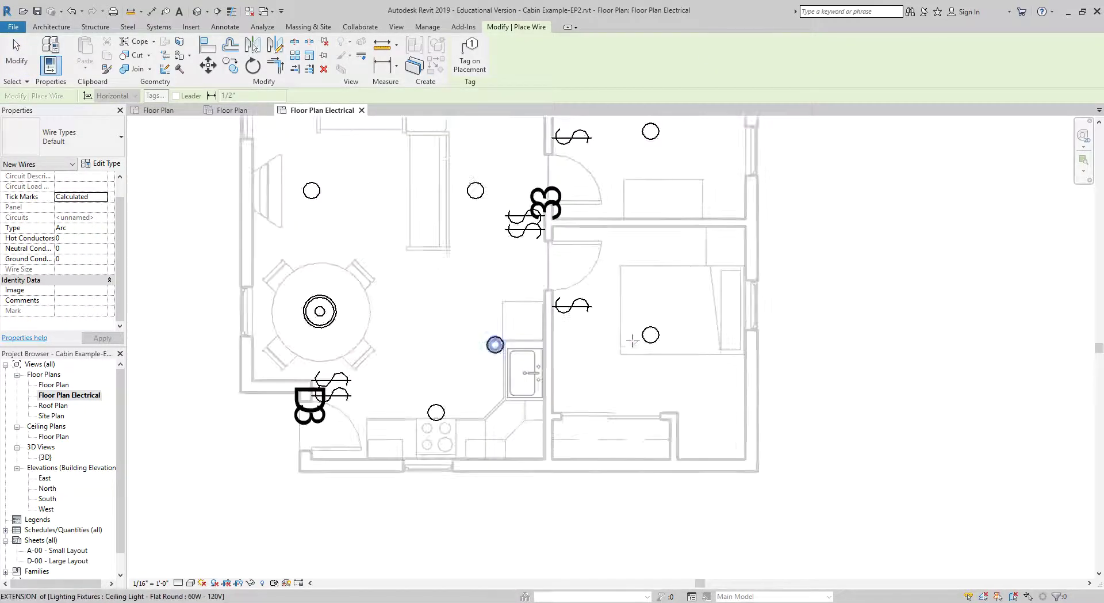
{"action": "scroll", "coordinate": [628, 332], "scroll_direction": "up", "scroll_amount": 2}
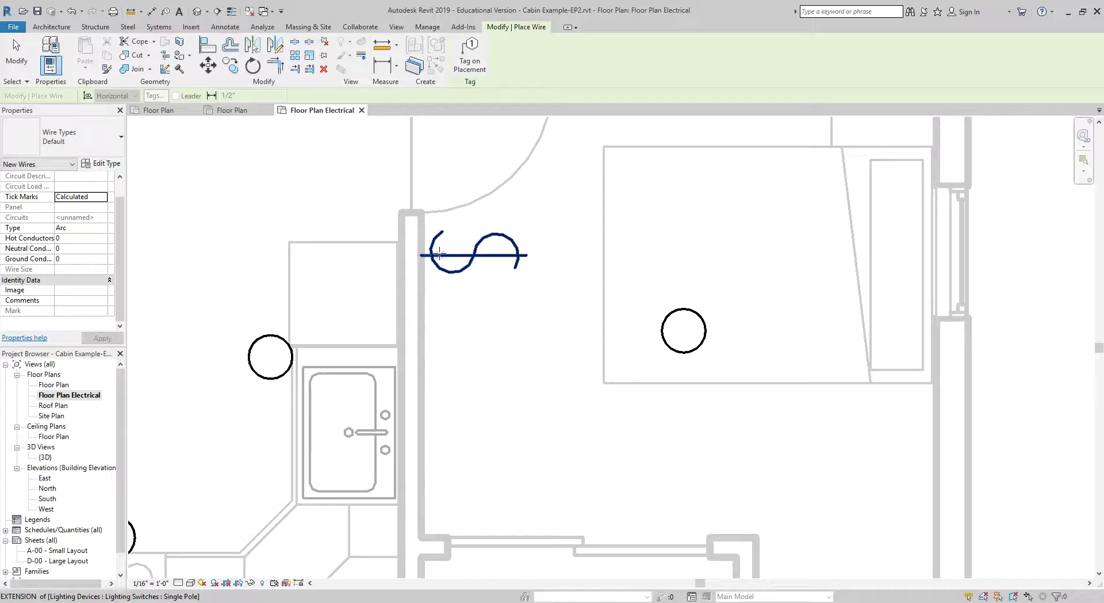
{"action": "left_click", "coordinate": [436, 253]}
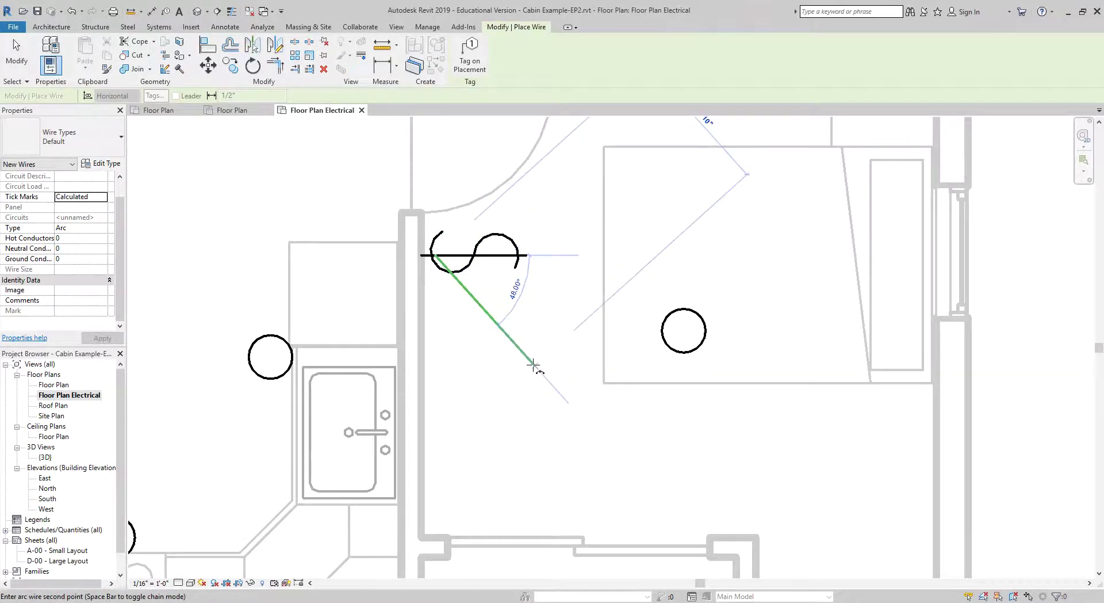
{"action": "left_click", "coordinate": [535, 364]}
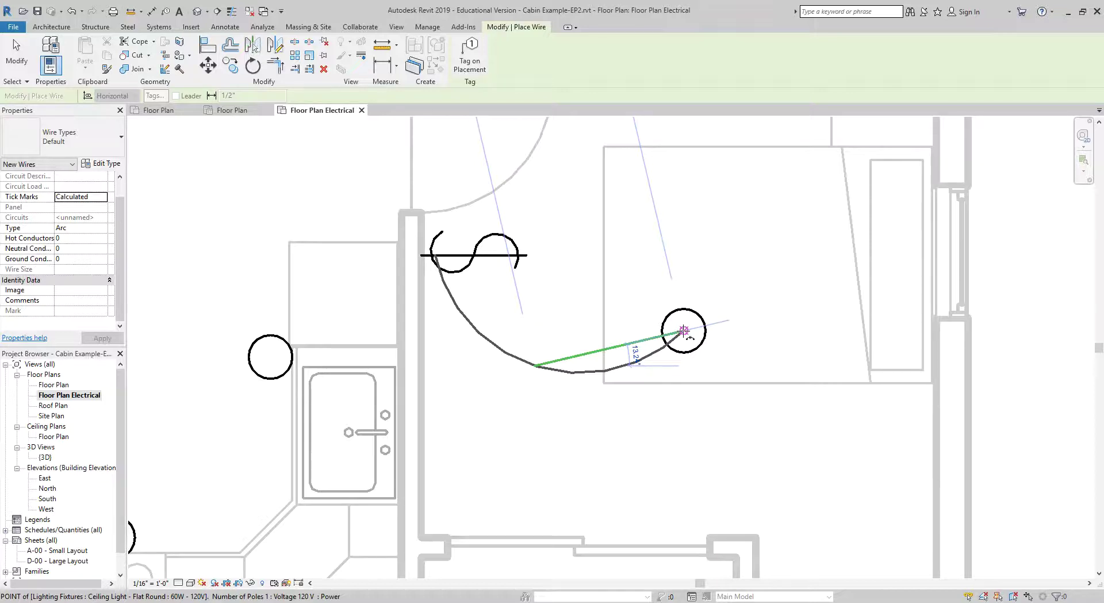
{"action": "left_click", "coordinate": [684, 330]}
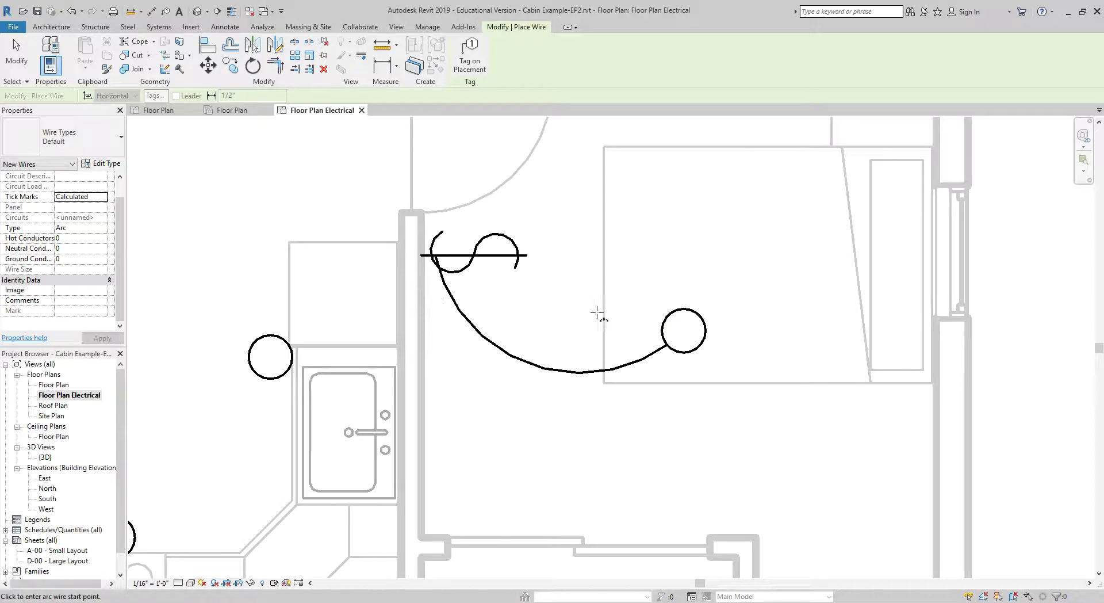
- Draw an arc wire from the single-pole switch to the ceiling light in the upper bedroom
{"action": "scroll", "coordinate": [597, 313], "scroll_direction": "down", "scroll_amount": 5}
{"action": "middle_click_drag", "start_coordinate": [631, 258], "coordinate": [531, 348]}
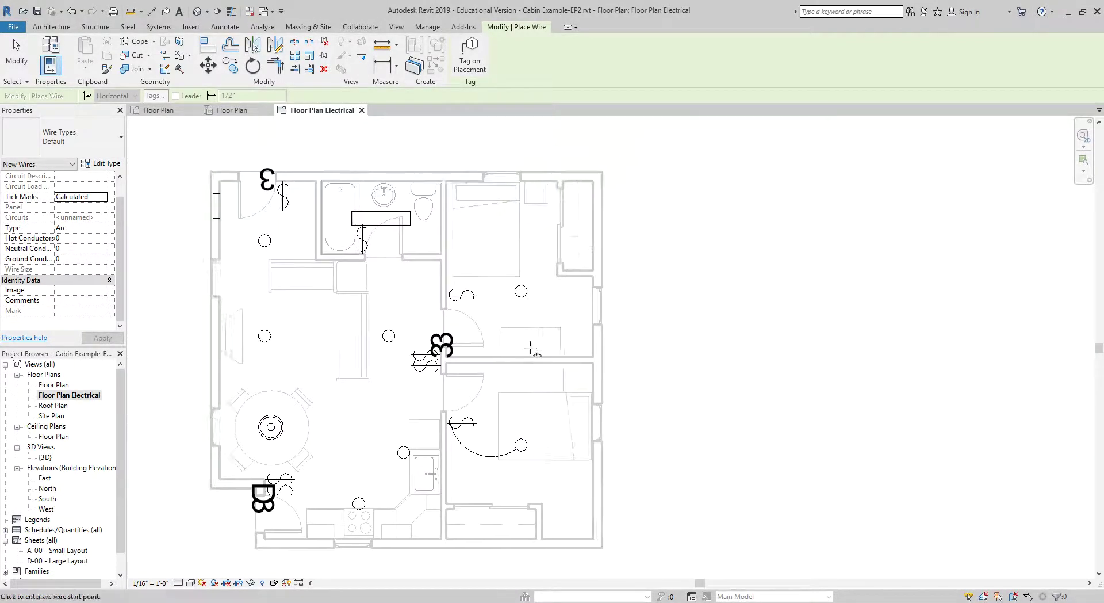
{"action": "scroll", "coordinate": [530, 348], "scroll_direction": "up", "scroll_amount": 6}
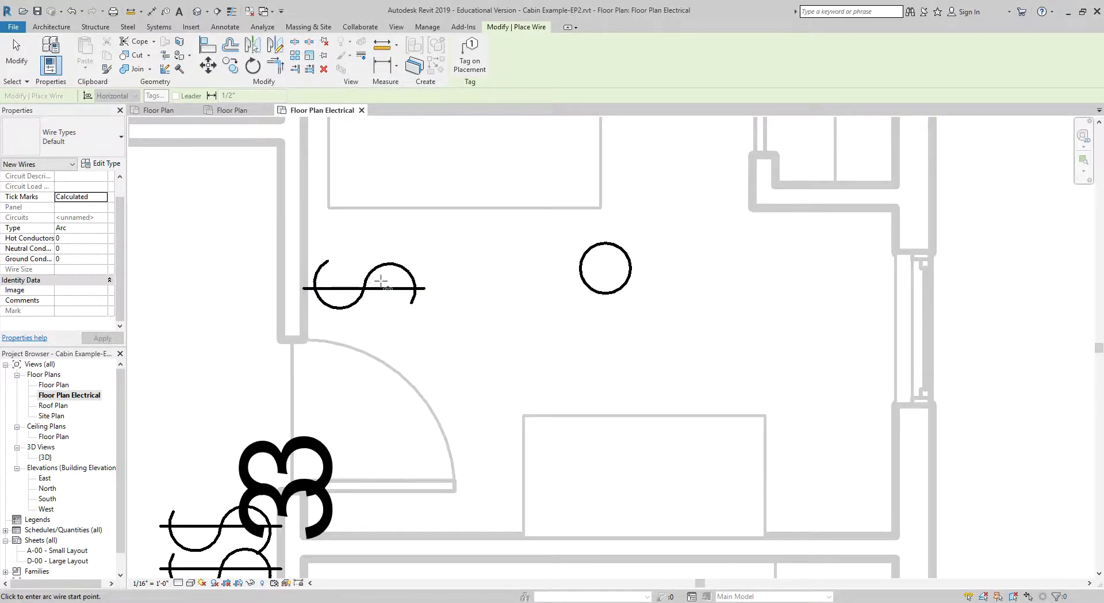
{"action": "left_click", "coordinate": [320, 287]}
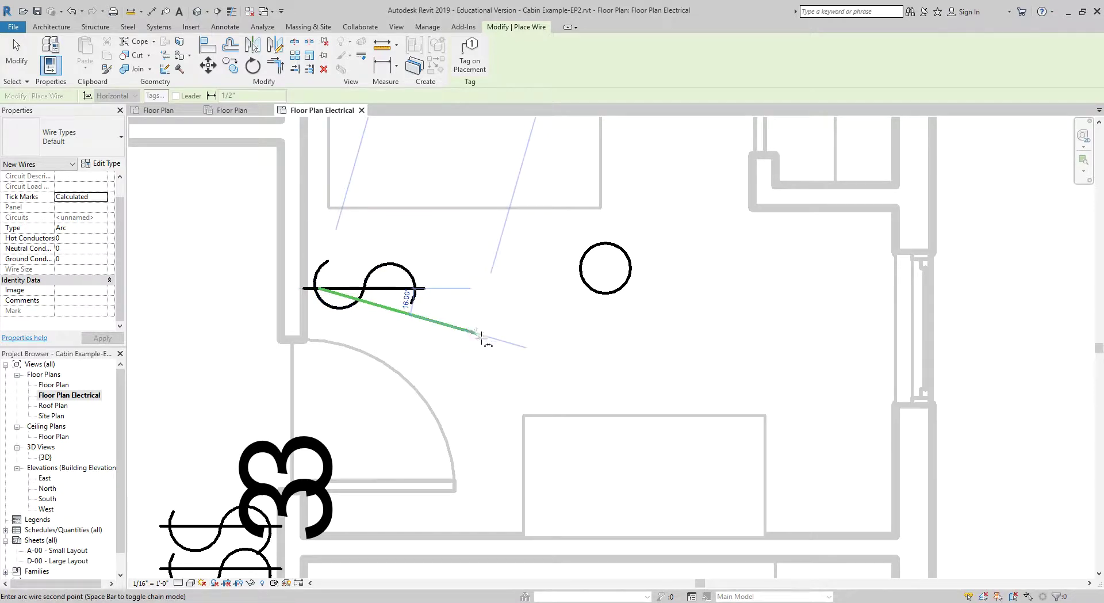
{"action": "left_click", "coordinate": [522, 363]}
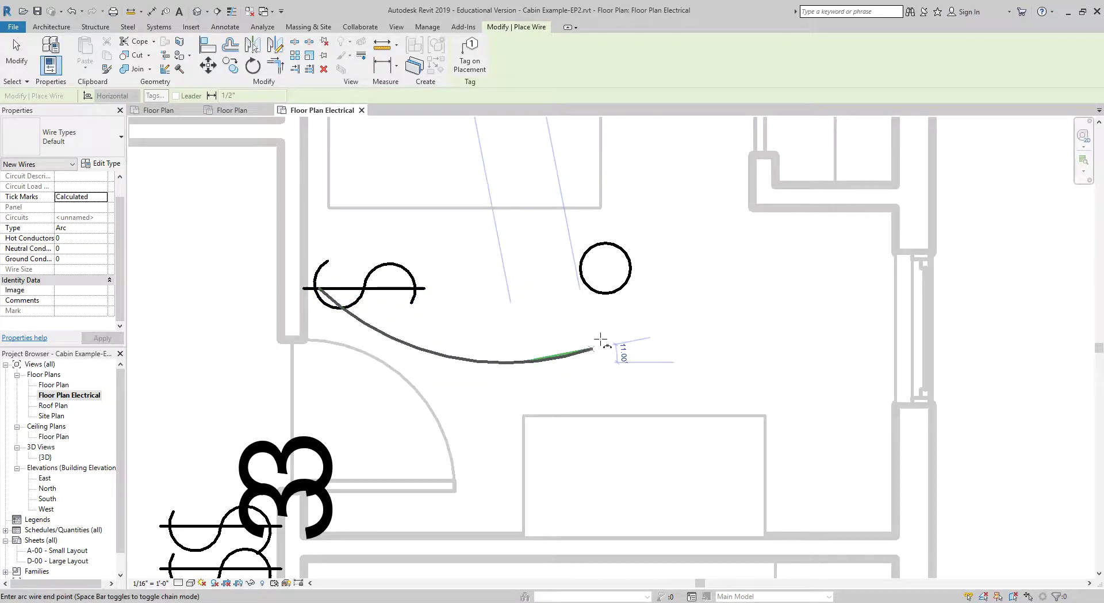
{"action": "left_click", "coordinate": [606, 282]}
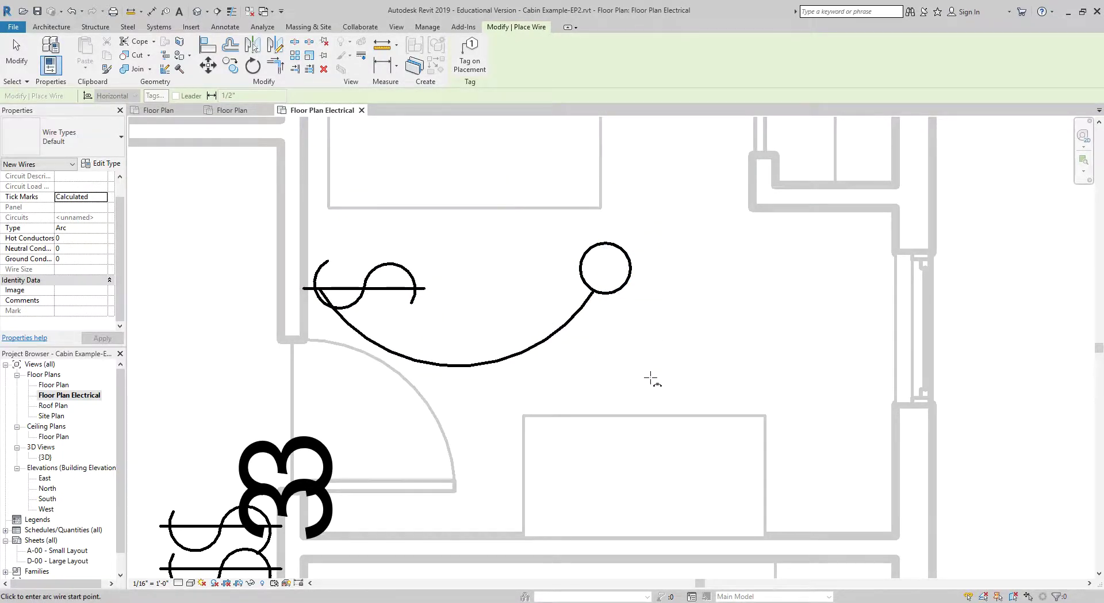
- Draw an arc wire from the bathroom switch to the rectangular bathroom light fixture
{"action": "scroll", "coordinate": [523, 317], "scroll_direction": "down", "scroll_amount": 3}
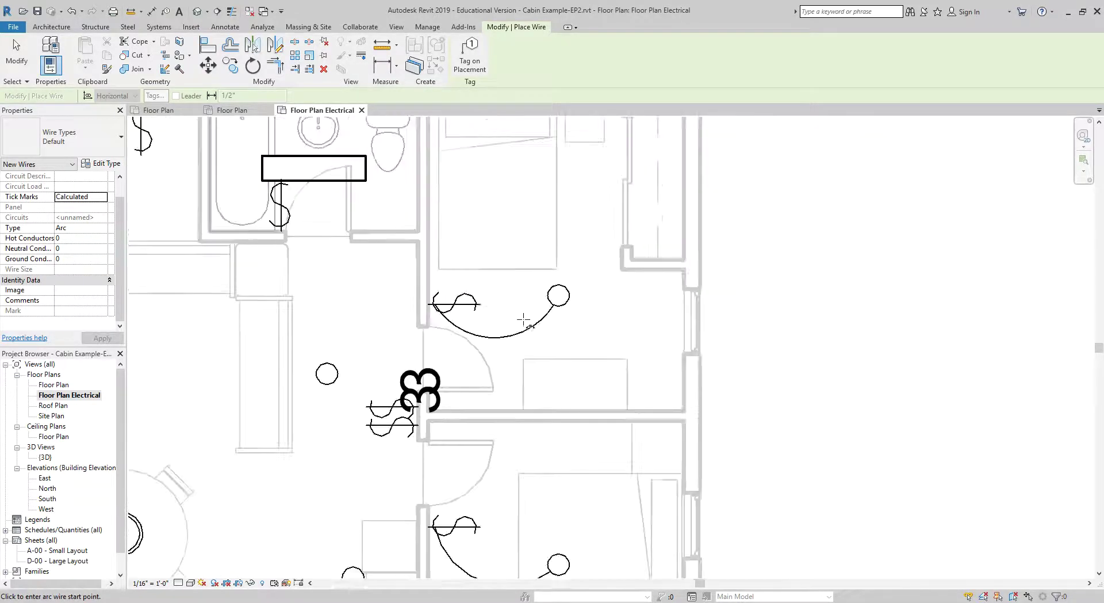
{"action": "scroll", "coordinate": [524, 319], "scroll_direction": "down", "scroll_amount": 3}
{"action": "scroll", "coordinate": [387, 263], "scroll_direction": "up", "scroll_amount": 6}
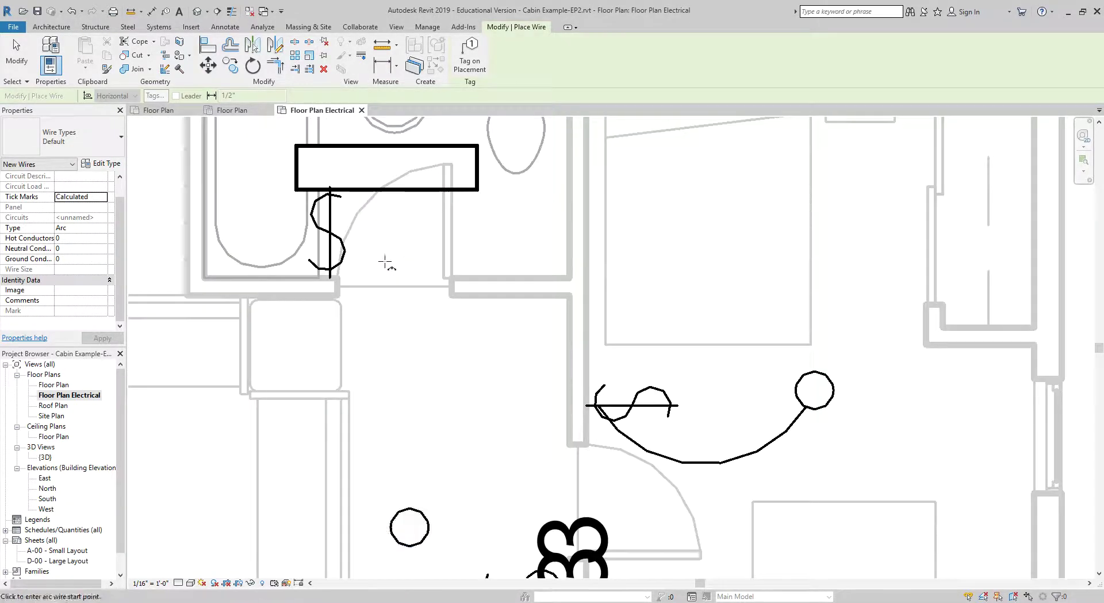
{"action": "left_click", "coordinate": [338, 272]}
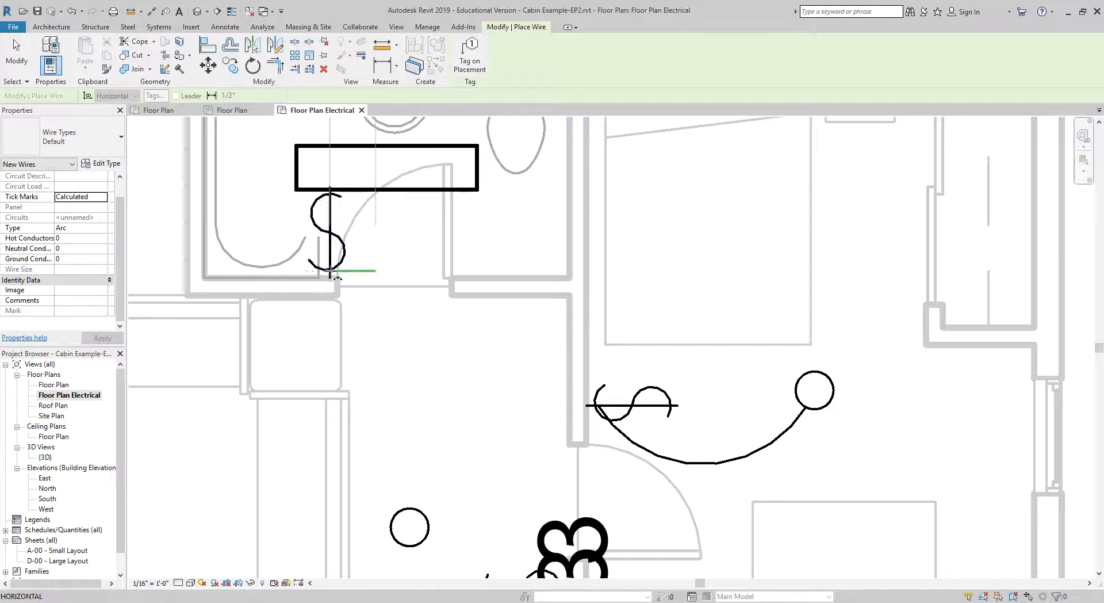
{"action": "left_click", "coordinate": [396, 246]}
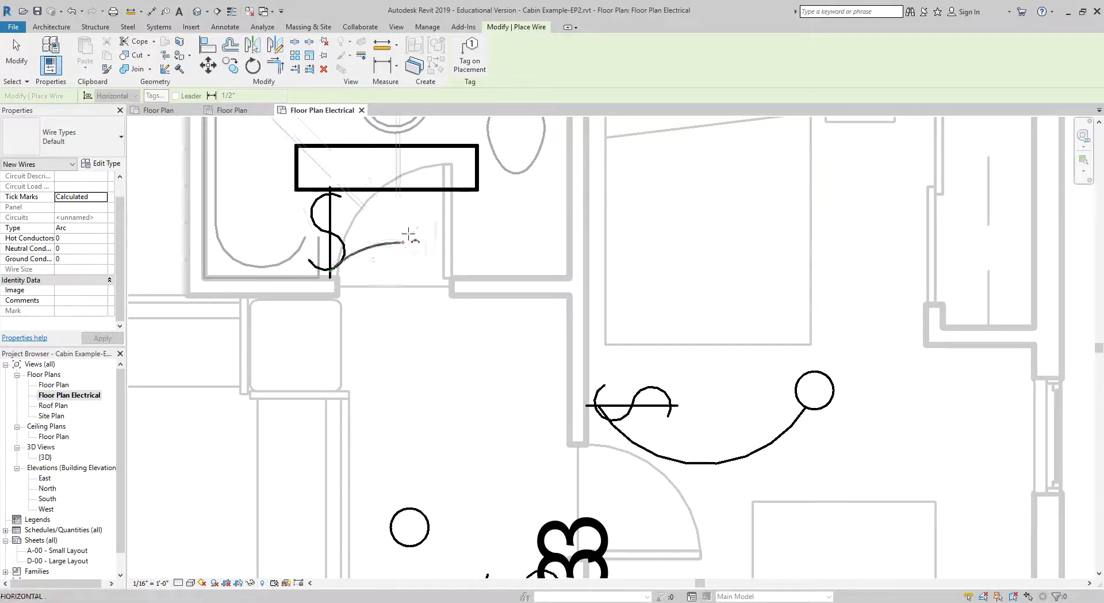
{"action": "left_click", "coordinate": [397, 167]}
- Draw an arc wire from the lower three-way switch between the bedroom doors to the ceiling light by the kitchen sink
{"action": "scroll", "coordinate": [395, 344], "scroll_direction": "down", "scroll_amount": 2}
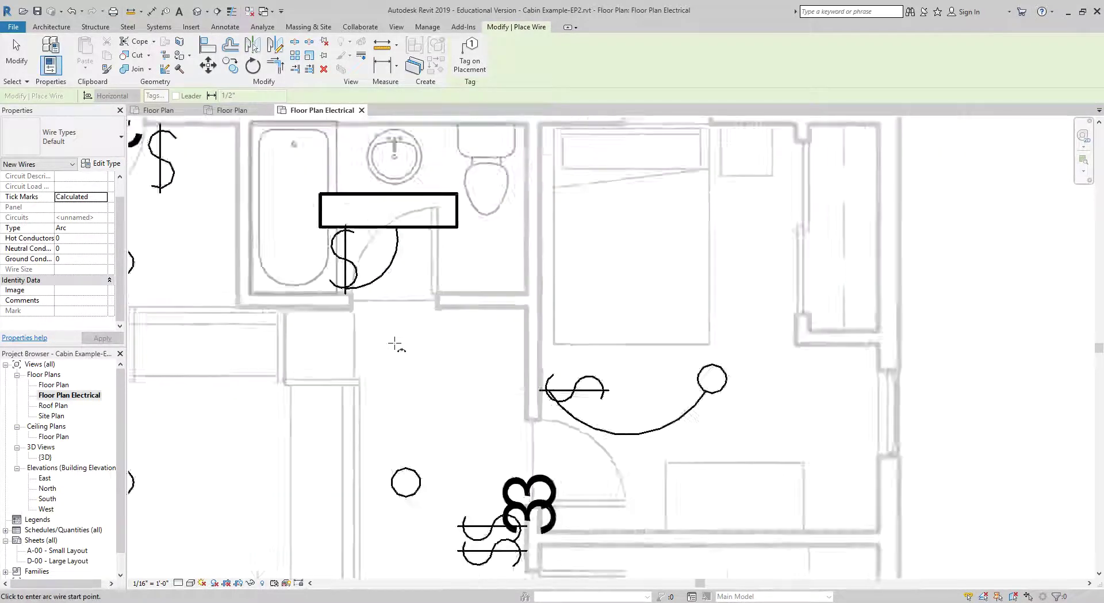
{"action": "scroll", "coordinate": [395, 344], "scroll_direction": "down", "scroll_amount": 4}
{"action": "middle_click_drag", "start_coordinate": [431, 384], "coordinate": [435, 311]}
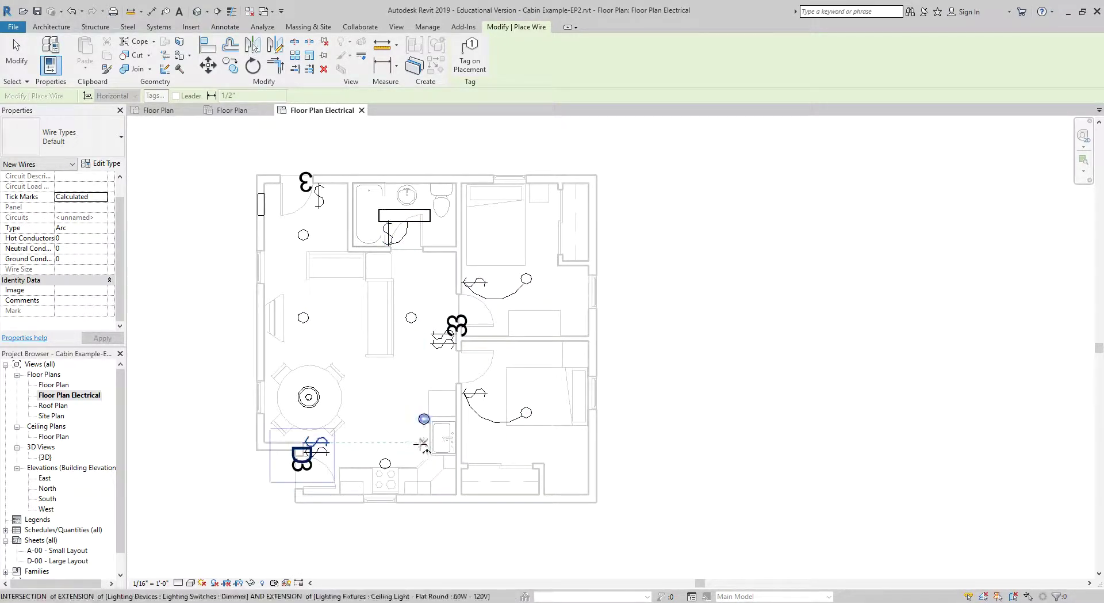
{"action": "scroll", "coordinate": [419, 432], "scroll_direction": "up", "scroll_amount": 3}
{"action": "scroll", "coordinate": [434, 398], "scroll_direction": "up", "scroll_amount": 1}
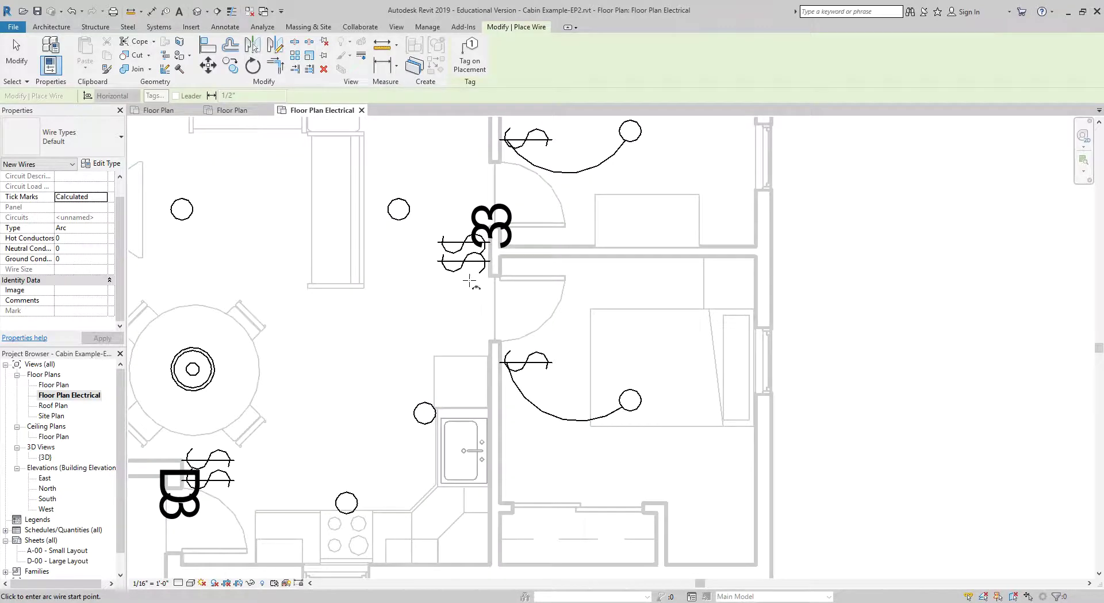
{"action": "left_click", "coordinate": [476, 264]}
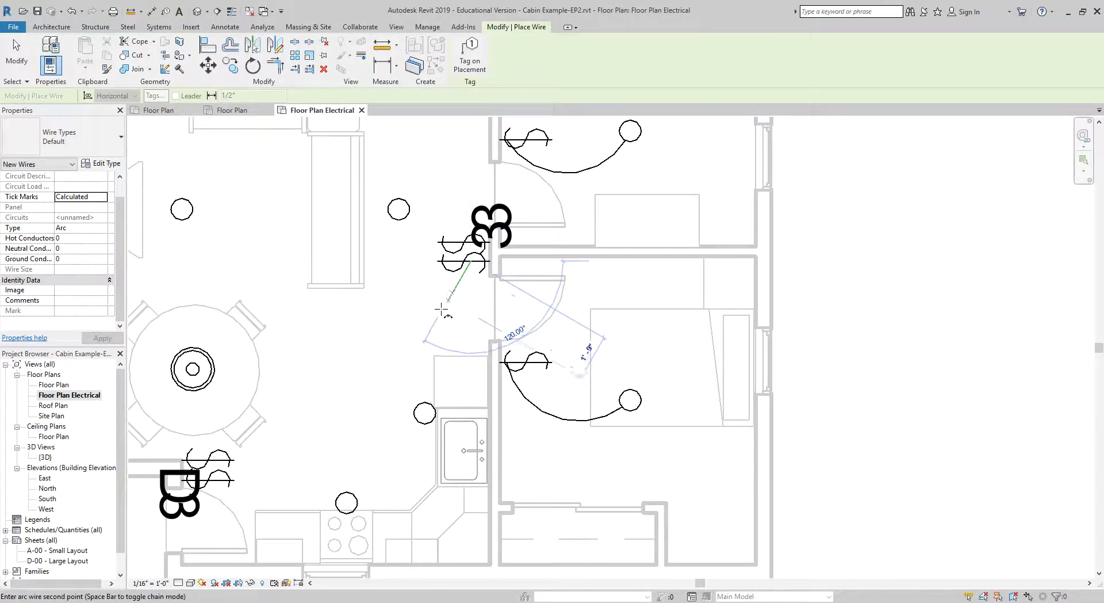
{"action": "left_click", "coordinate": [424, 413]}
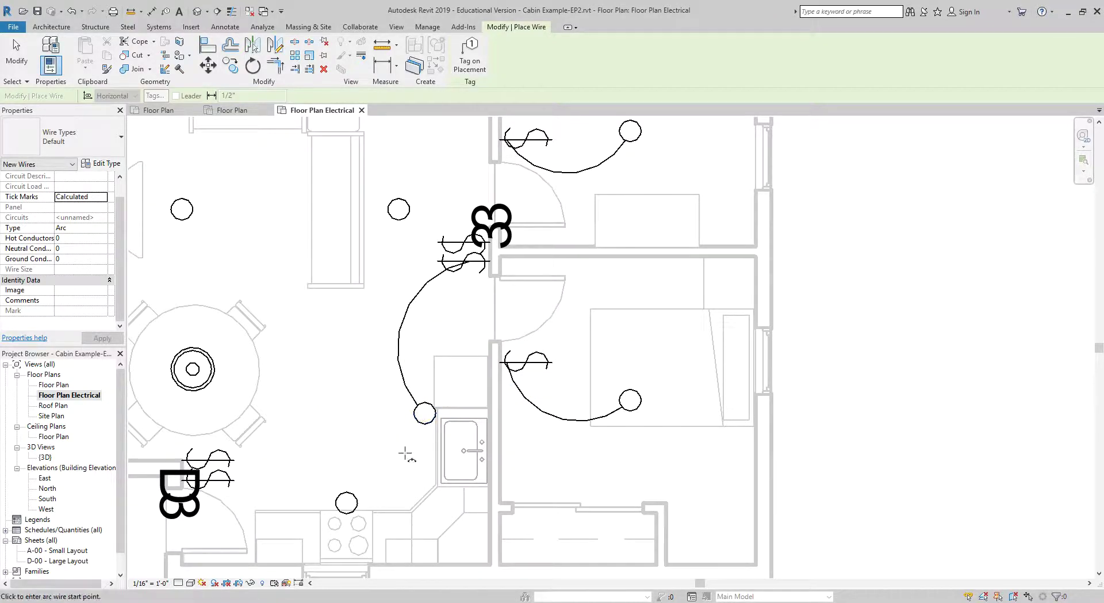
- Draw an arc wire linking the ceiling light by the sink to the one at the stove
{"action": "left_click", "coordinate": [424, 413]}
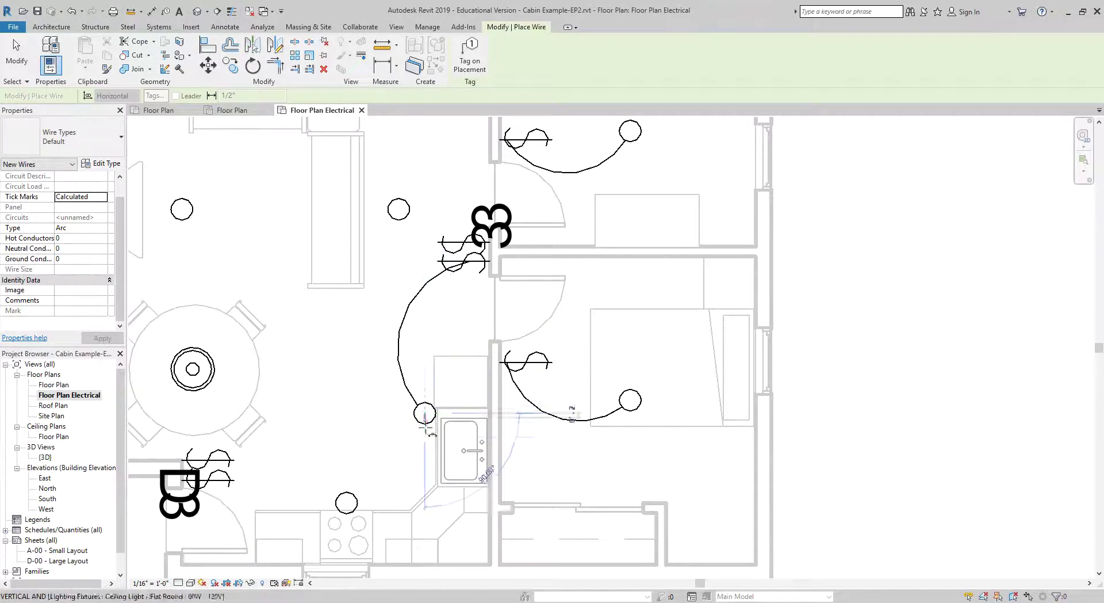
{"action": "left_click", "coordinate": [412, 481]}
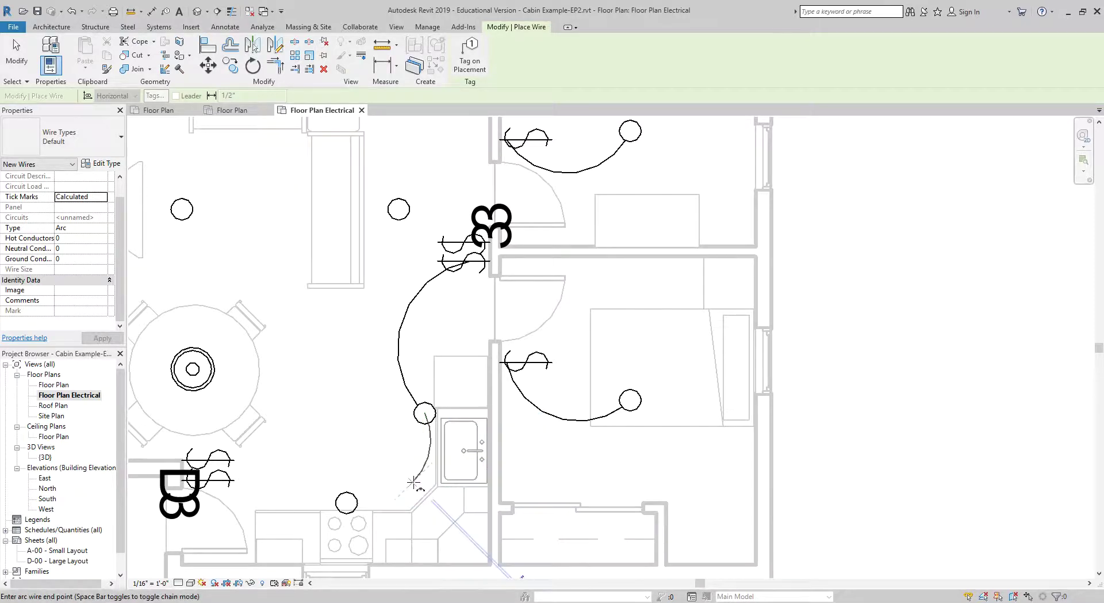
{"action": "left_click", "coordinate": [347, 504]}
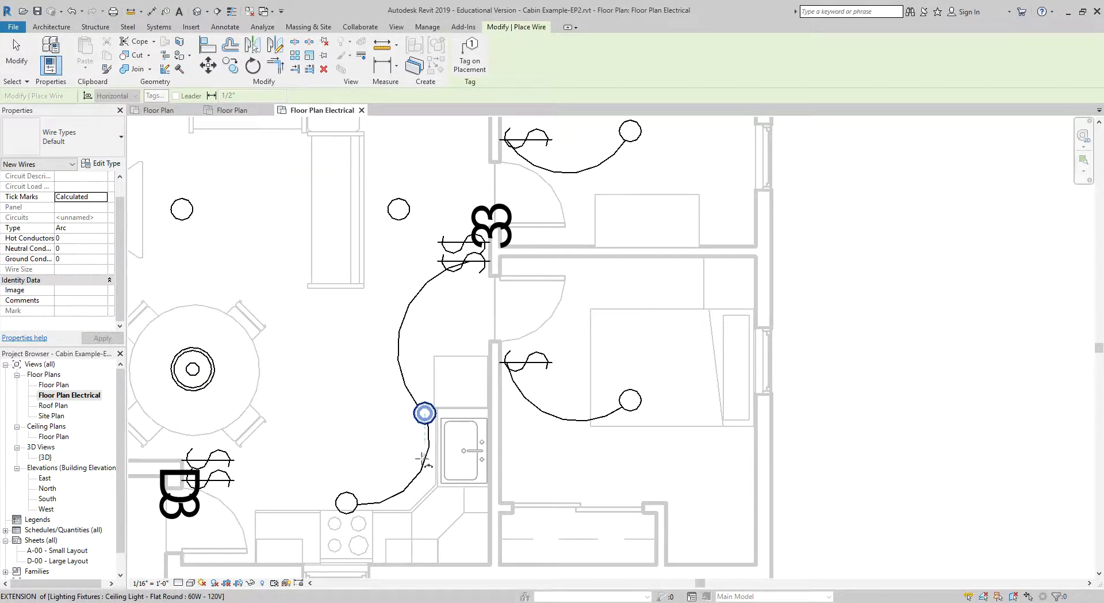
- Draw an arc wire from the ceiling light at the stove to the three-way switch beside the kitchen entry door
{"action": "left_click", "coordinate": [346, 504]}
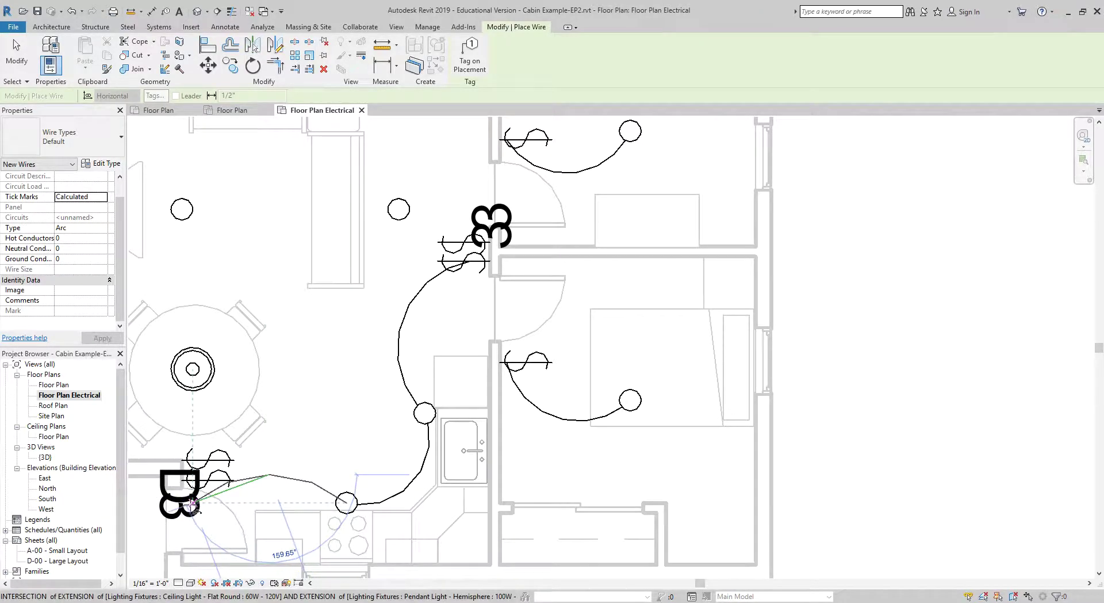
{"action": "scroll", "coordinate": [191, 504], "scroll_direction": "up", "scroll_amount": 5}
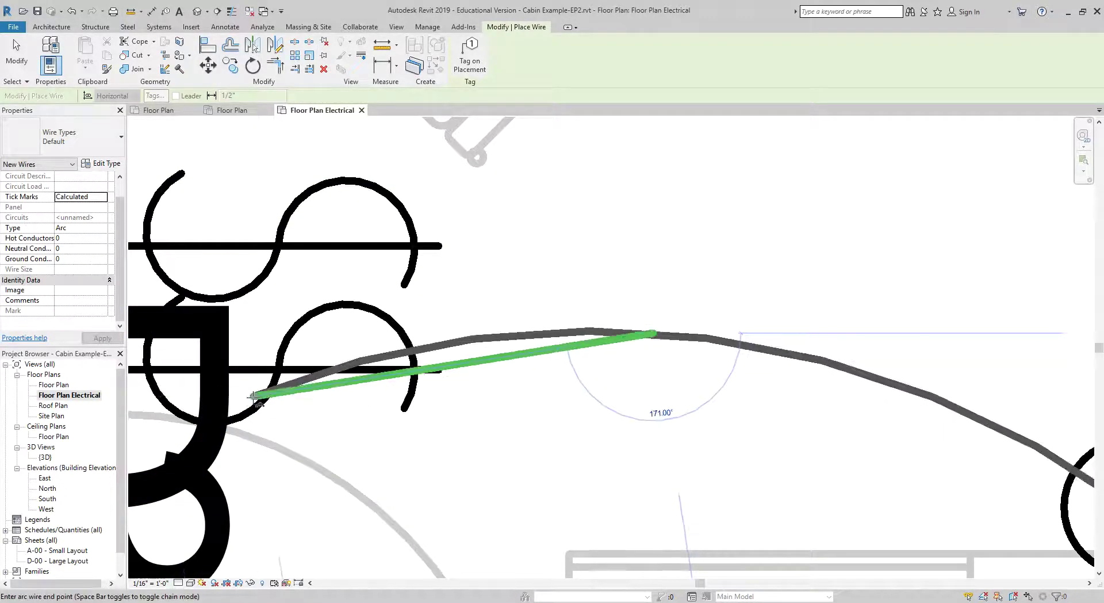
{"action": "left_click", "coordinate": [158, 378]}
{"action": "scroll", "coordinate": [423, 447], "scroll_direction": "down", "scroll_amount": 5}
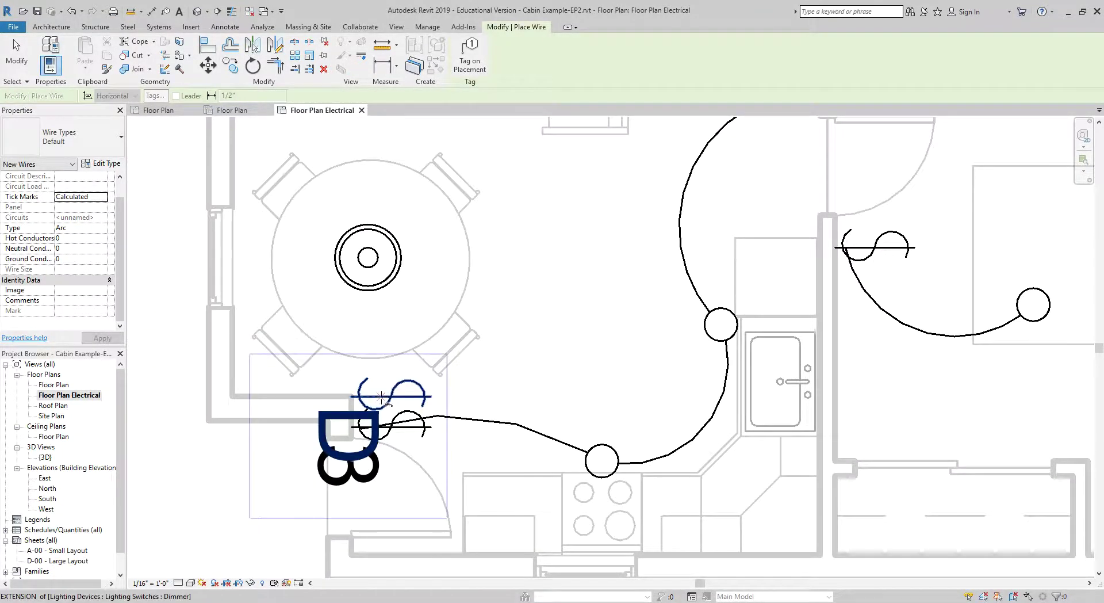
- Draw an arc wire from the dimmer switch beside the kitchen entry door to the pendant light over the dining table
{"action": "left_click", "coordinate": [382, 397]}
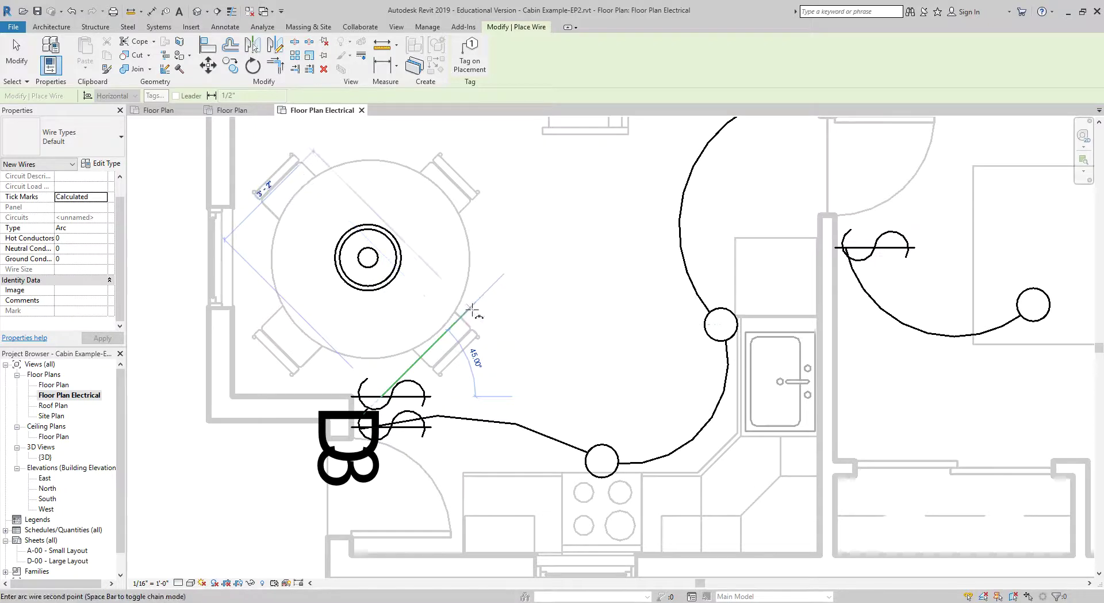
{"action": "left_click", "coordinate": [369, 257]}
{"action": "left_click", "coordinate": [425, 325]}
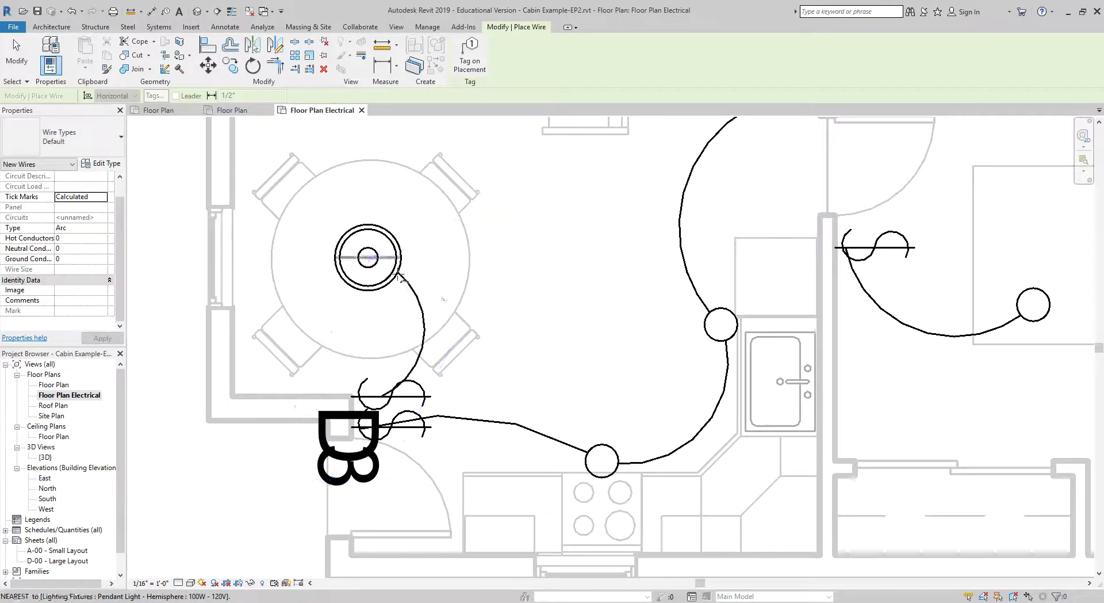
- Draw an arc wire from the three-way switch at the upper entry door to the nearest ceiling light
{"action": "scroll", "coordinate": [528, 292], "scroll_direction": "down", "scroll_amount": 1}
{"action": "scroll", "coordinate": [528, 291], "scroll_direction": "down", "scroll_amount": 4}
{"action": "middle_click_drag", "start_coordinate": [540, 241], "coordinate": [453, 411]}
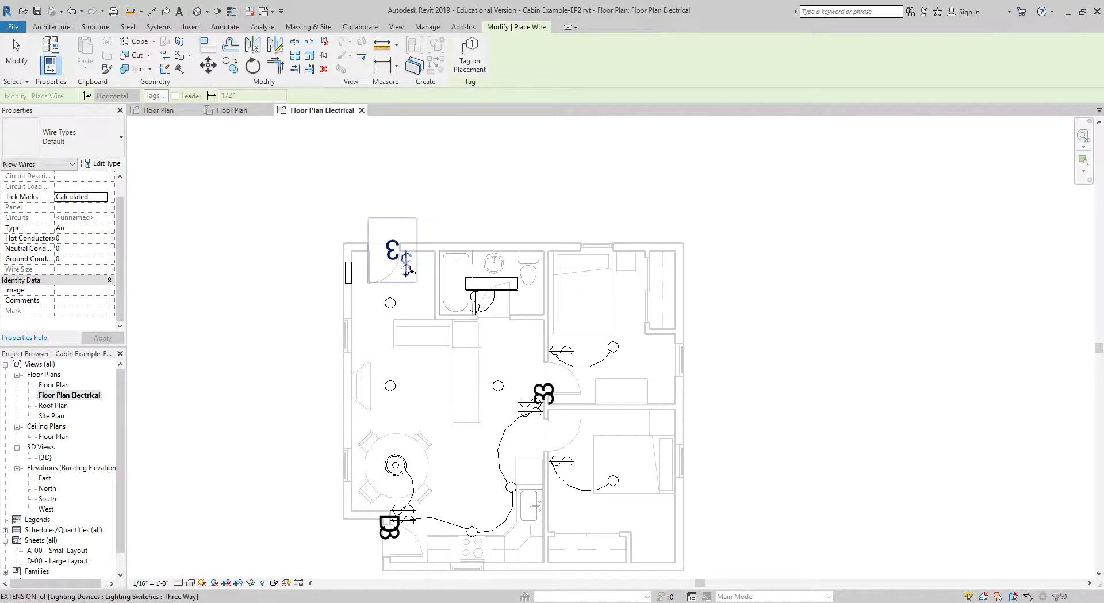
{"action": "left_click", "coordinate": [408, 267]}
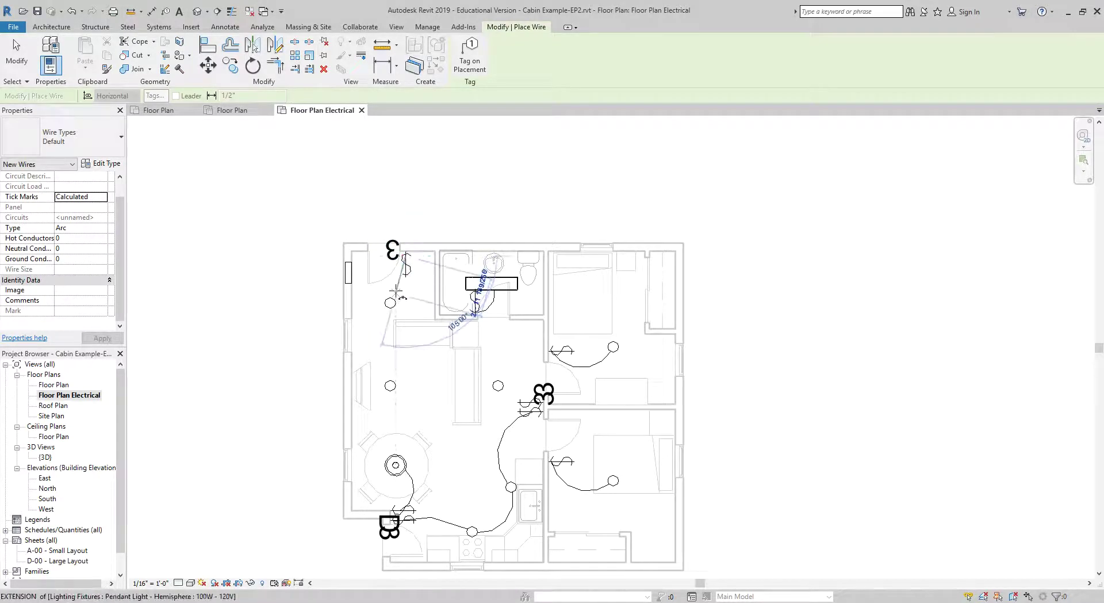
{"action": "left_click", "coordinate": [493, 263]}
{"action": "left_click", "coordinate": [379, 283]}
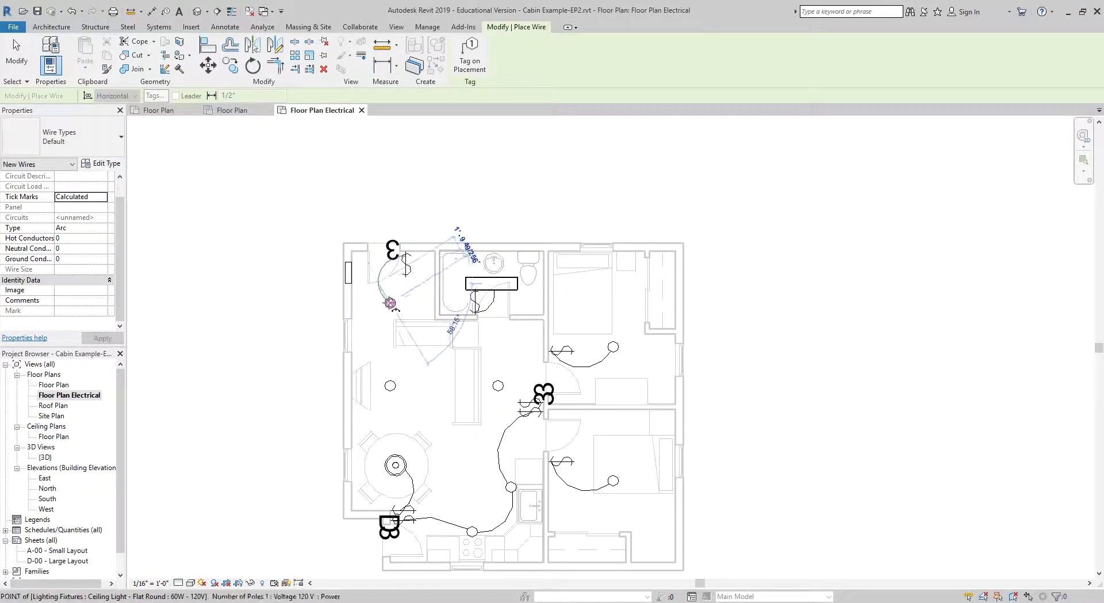
{"action": "left_click", "coordinate": [390, 303]}
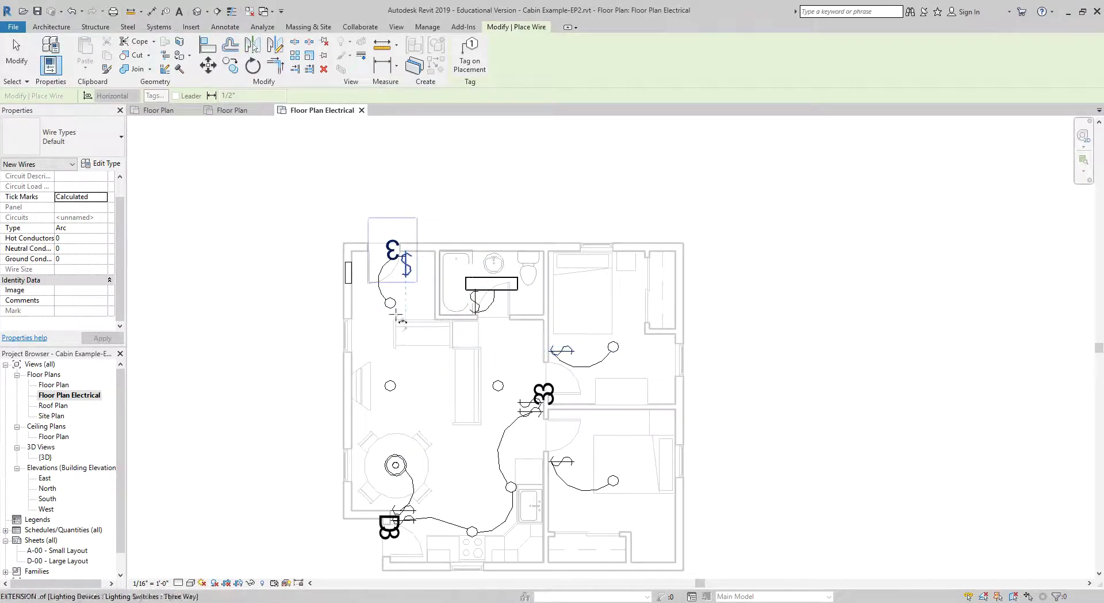
- Link the entry ceiling light and the two living room ceiling lights in series with arc wires
{"action": "left_click", "coordinate": [390, 303]}
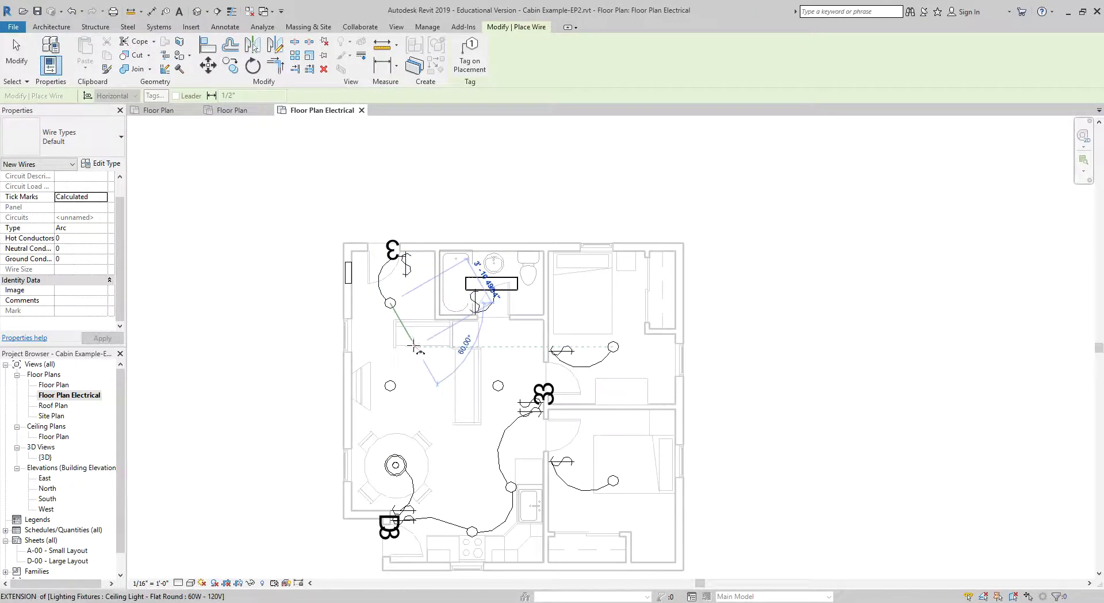
{"action": "left_click", "coordinate": [390, 385]}
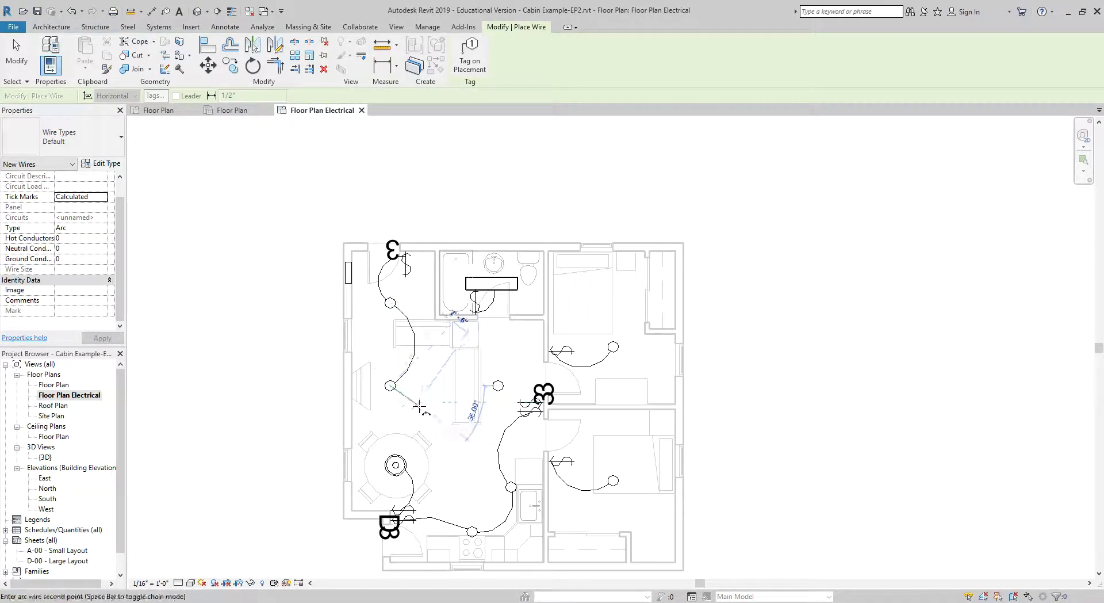
{"action": "left_click", "coordinate": [436, 416]}
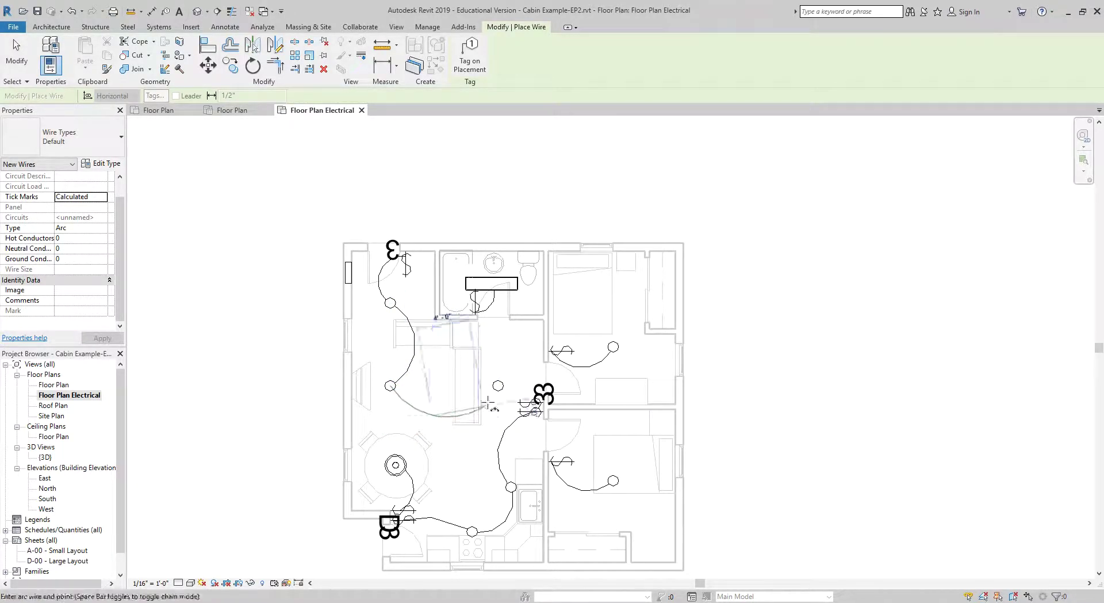
{"action": "left_click", "coordinate": [498, 385]}
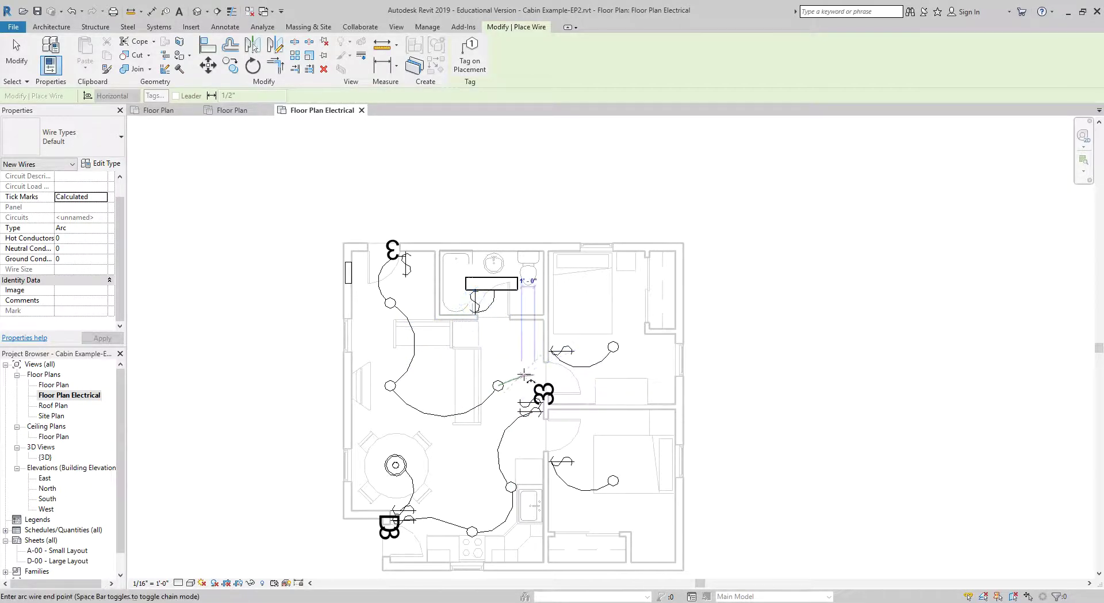
- Draw an arc wire from the living room ceiling light by the bedrooms to the upper three-way switch between the bedroom doors, and end wiring
{"action": "scroll", "coordinate": [543, 397], "scroll_direction": "up", "scroll_amount": 6}
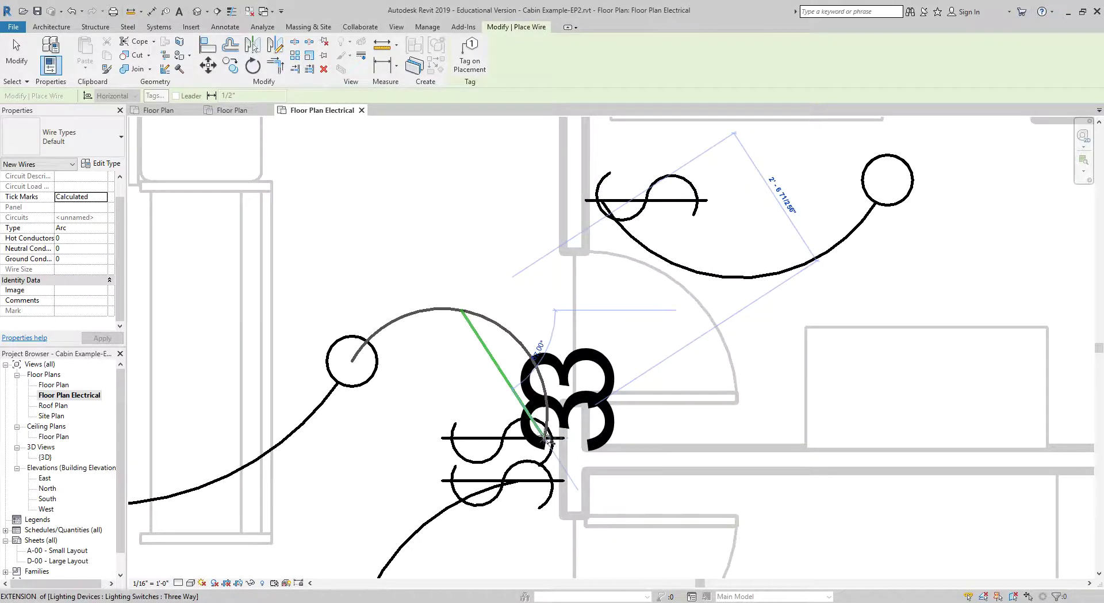
{"action": "left_click", "coordinate": [541, 426]}
{"action": "scroll", "coordinate": [457, 347], "scroll_direction": "down", "scroll_amount": 8}
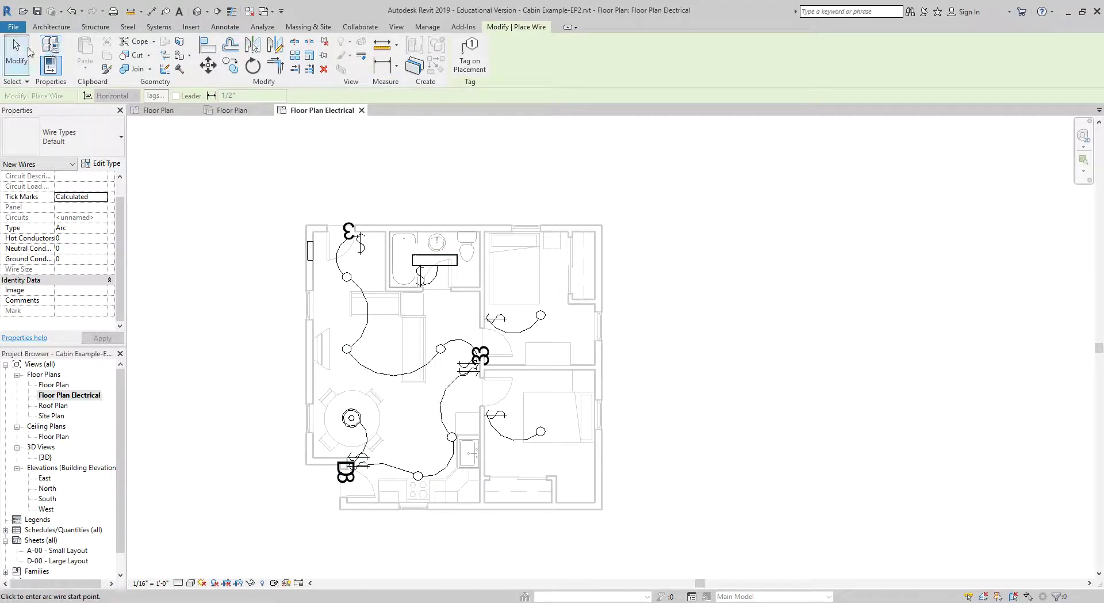
{"action": "left_click", "coordinate": [16, 54]}
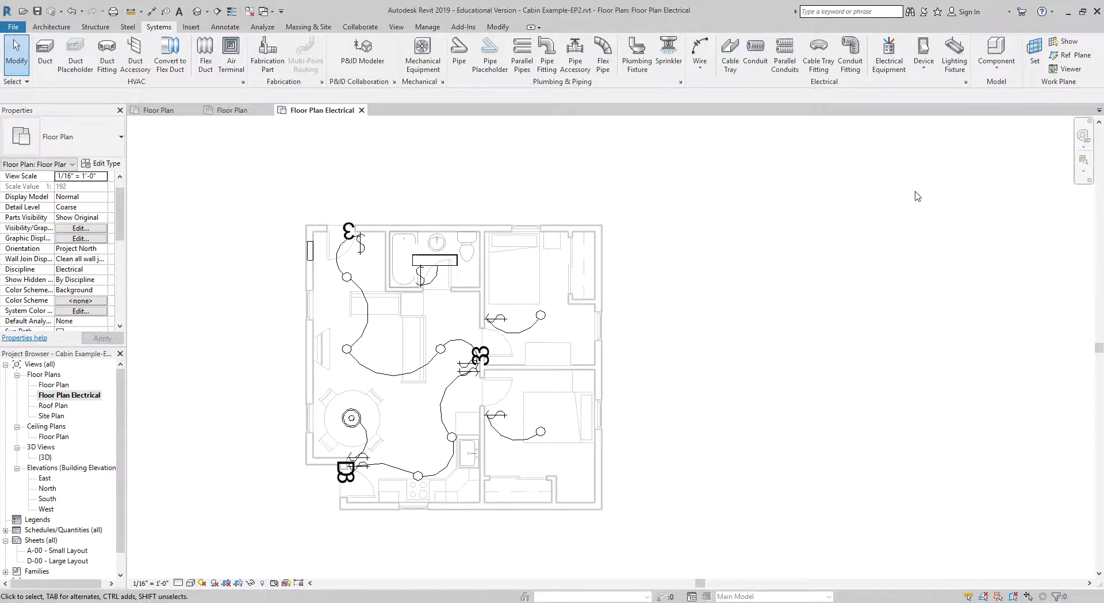
- Load the Duplex Receptacle family as an electrical fixture and choose its Standard type for placement
{"action": "left_click", "coordinate": [923, 50]}
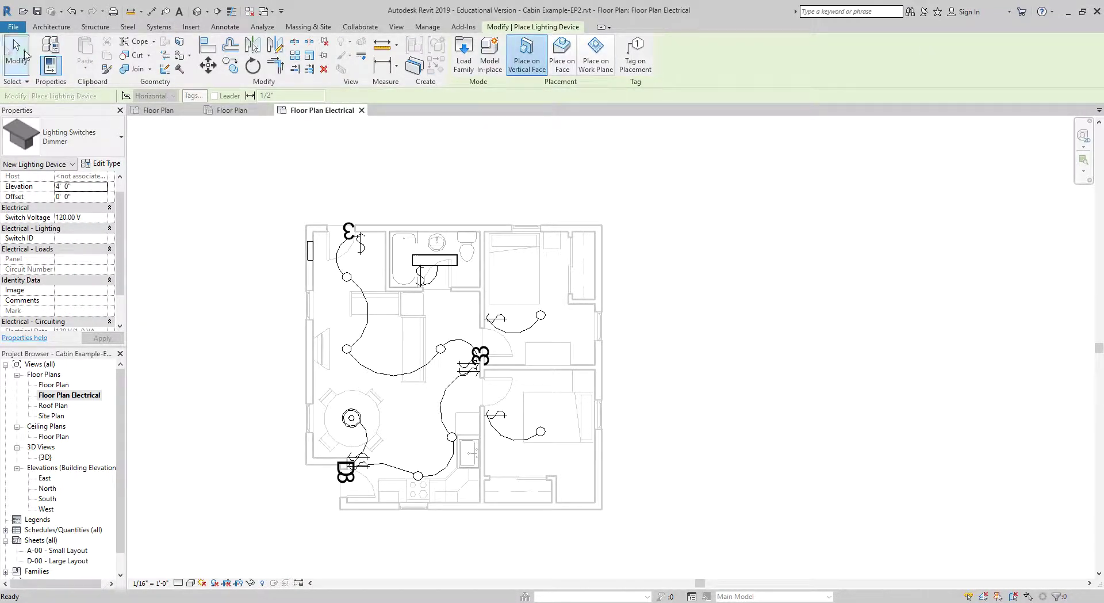
{"action": "left_click", "coordinate": [25, 54]}
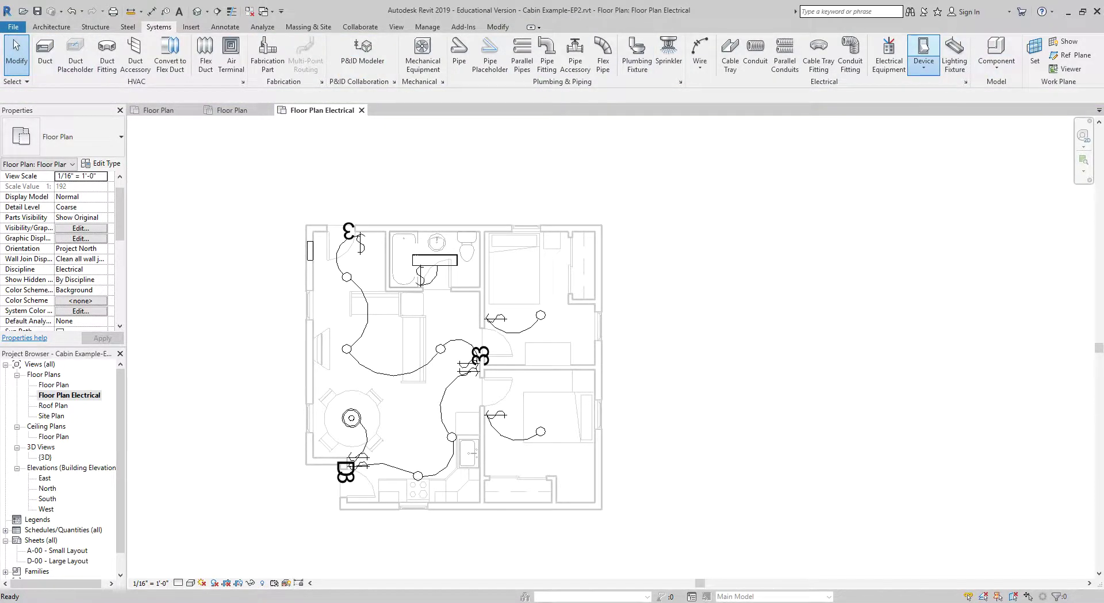
{"action": "left_click", "coordinate": [923, 52]}
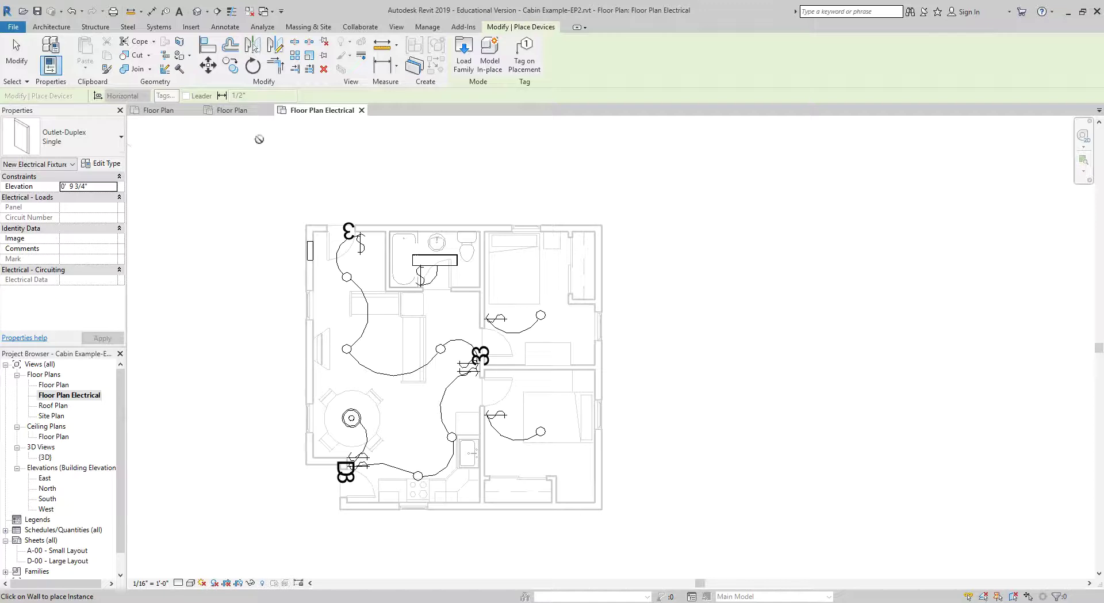
{"action": "left_click", "coordinate": [465, 55]}
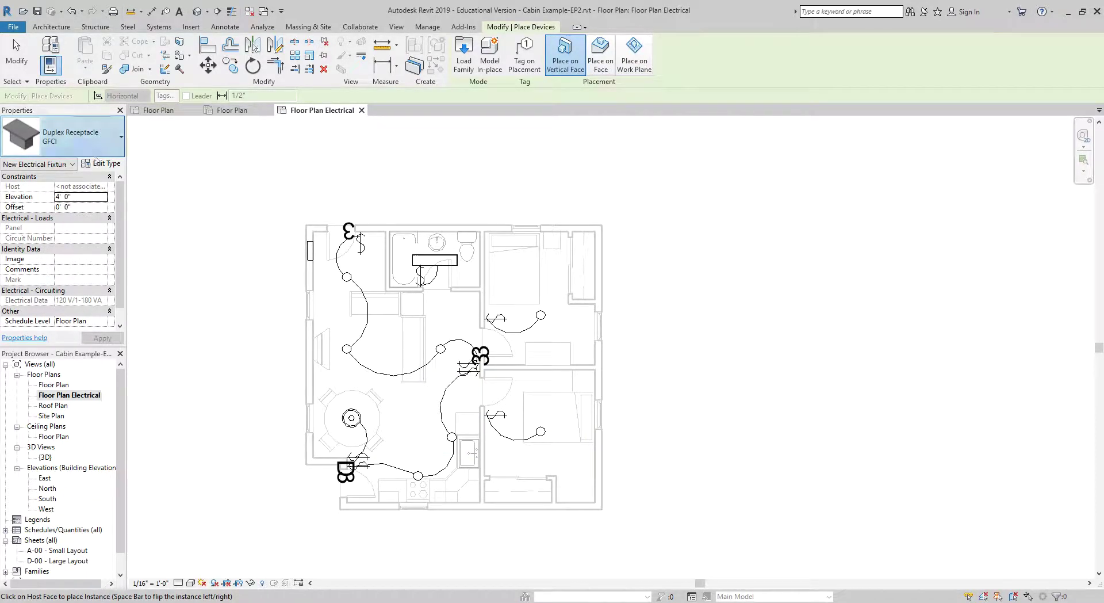
{"action": "scroll", "coordinate": [63, 137], "scroll_direction": "down", "scroll_amount": 1}
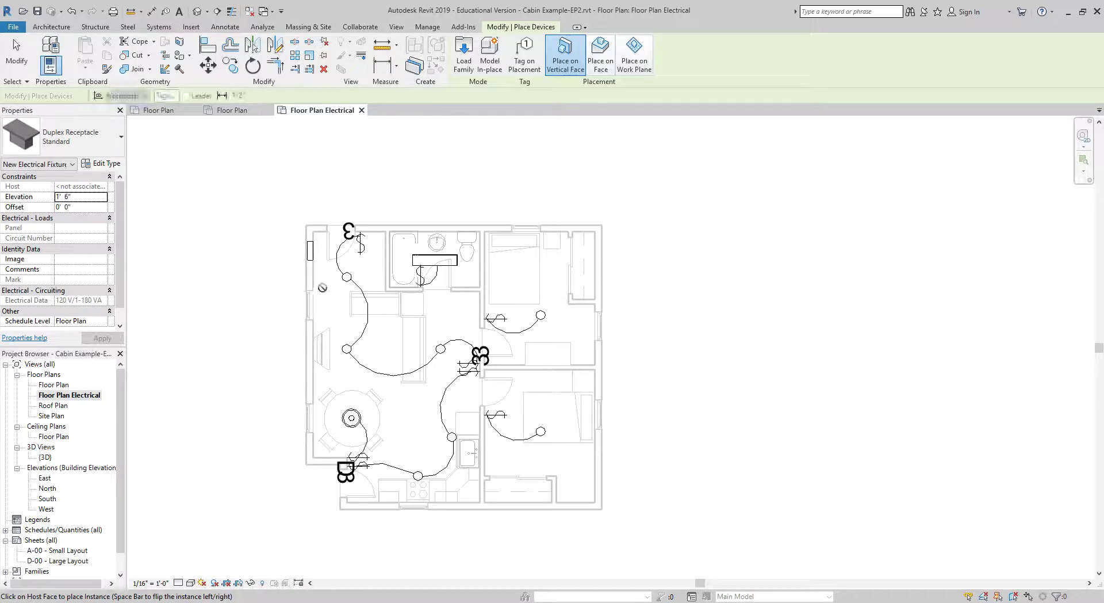
- Place three standard duplex receptacles along the left exterior wall: below the electrical panel, behind the television and beside the dining table
{"action": "scroll", "coordinate": [323, 279], "scroll_direction": "up", "scroll_amount": 2}
{"action": "scroll", "coordinate": [322, 279], "scroll_direction": "up", "scroll_amount": 1}
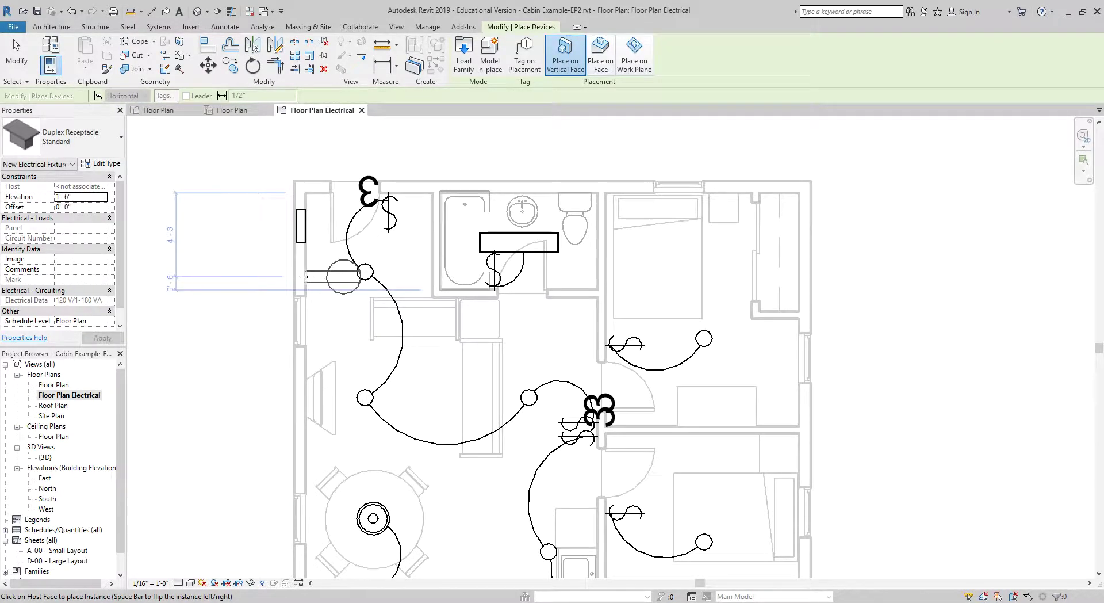
{"action": "left_click", "coordinate": [307, 276]}
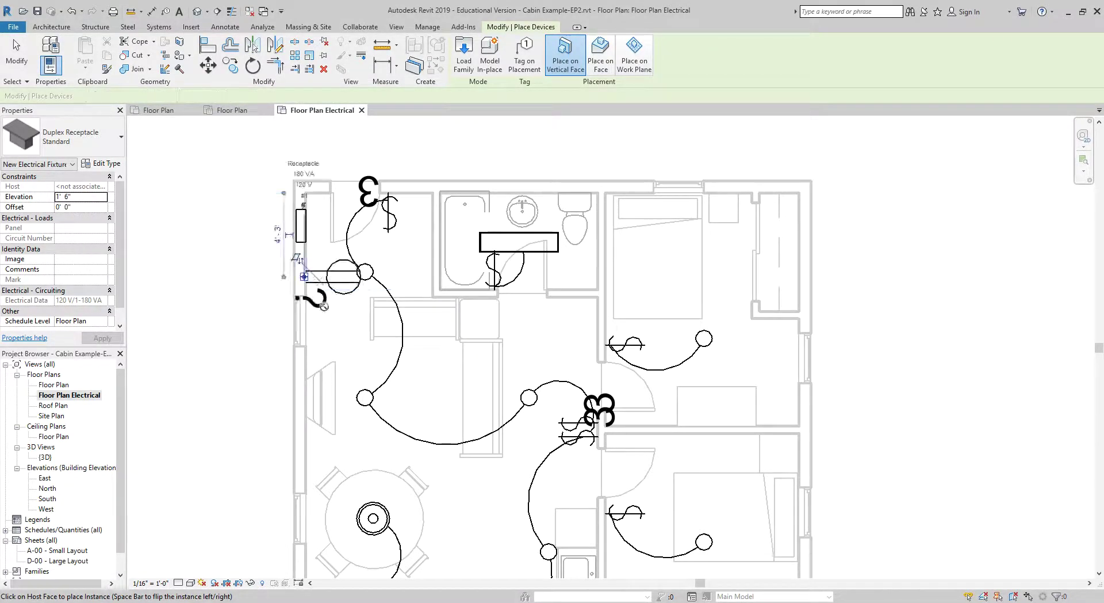
{"action": "left_click", "coordinate": [306, 364]}
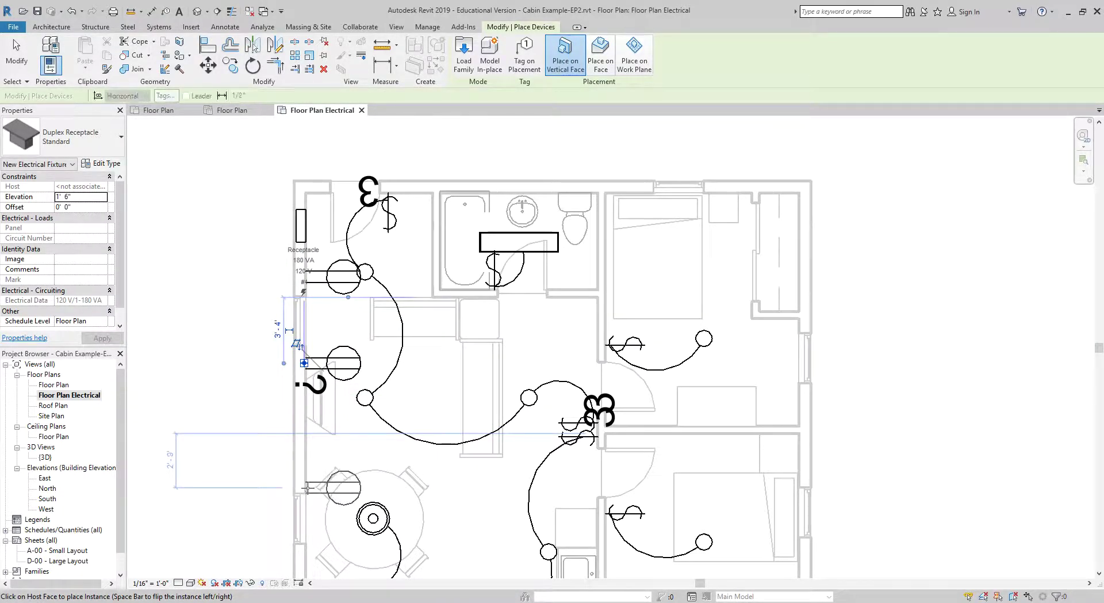
{"action": "scroll", "coordinate": [311, 558], "scroll_direction": "down", "scroll_amount": 5}
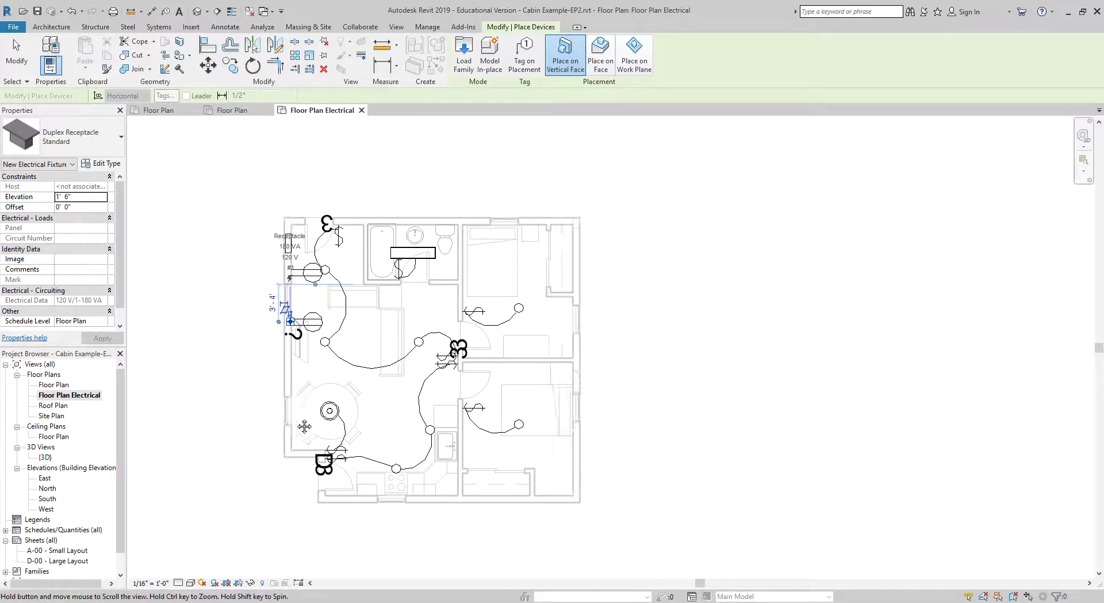
{"action": "scroll", "coordinate": [286, 295], "scroll_direction": "up", "scroll_amount": 4}
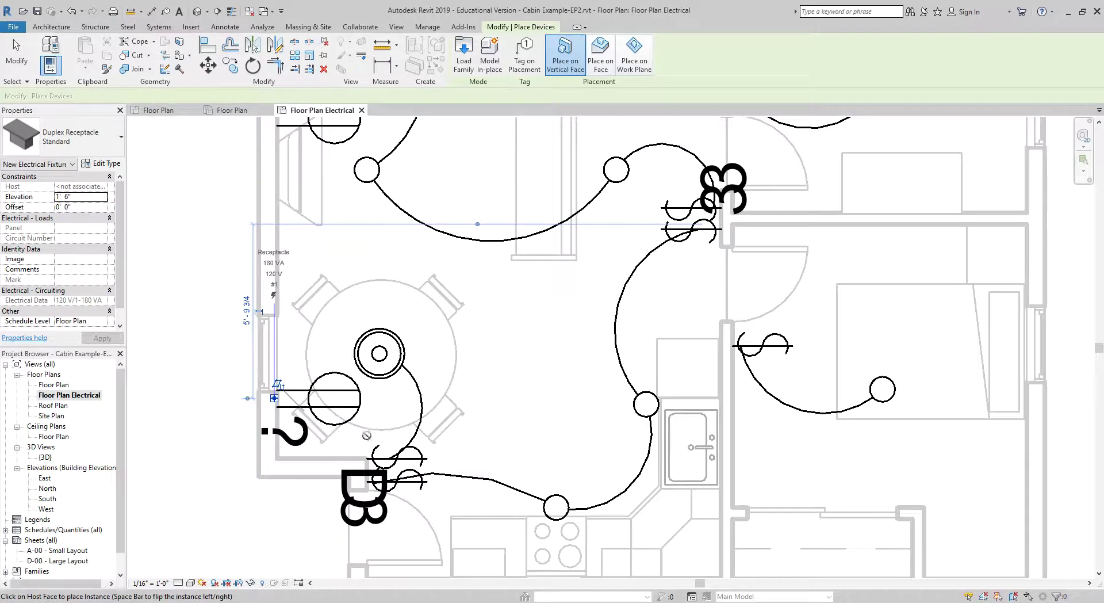
- Place standard duplex receptacles on the living room wall above the bedroom switches and on each side of the lower bedroom
{"action": "scroll", "coordinate": [590, 454], "scroll_direction": "down", "scroll_amount": 3}
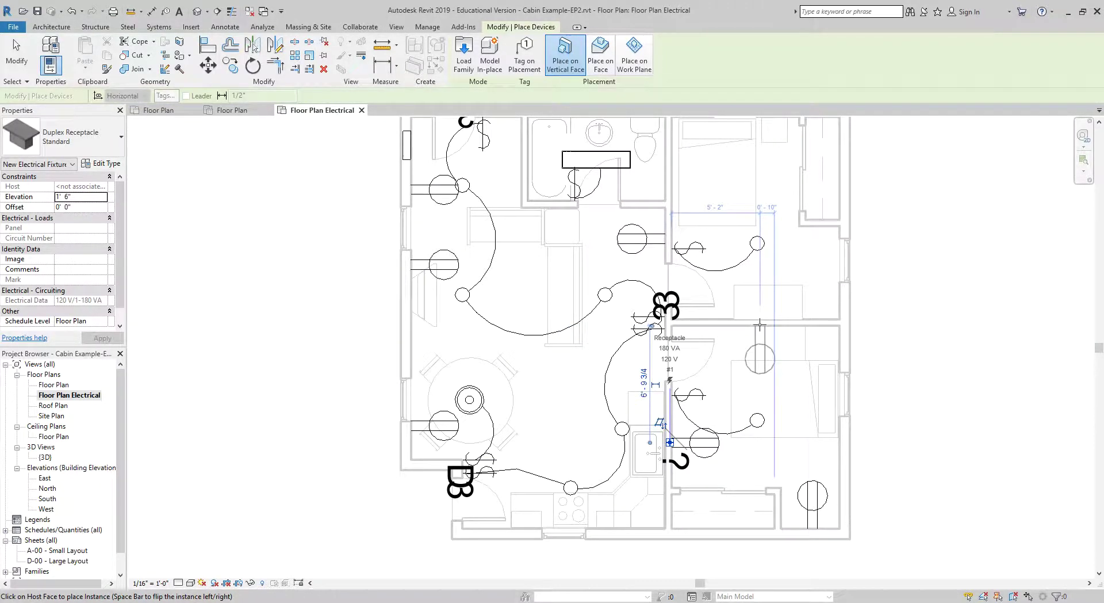
{"action": "left_click", "coordinate": [841, 355]}
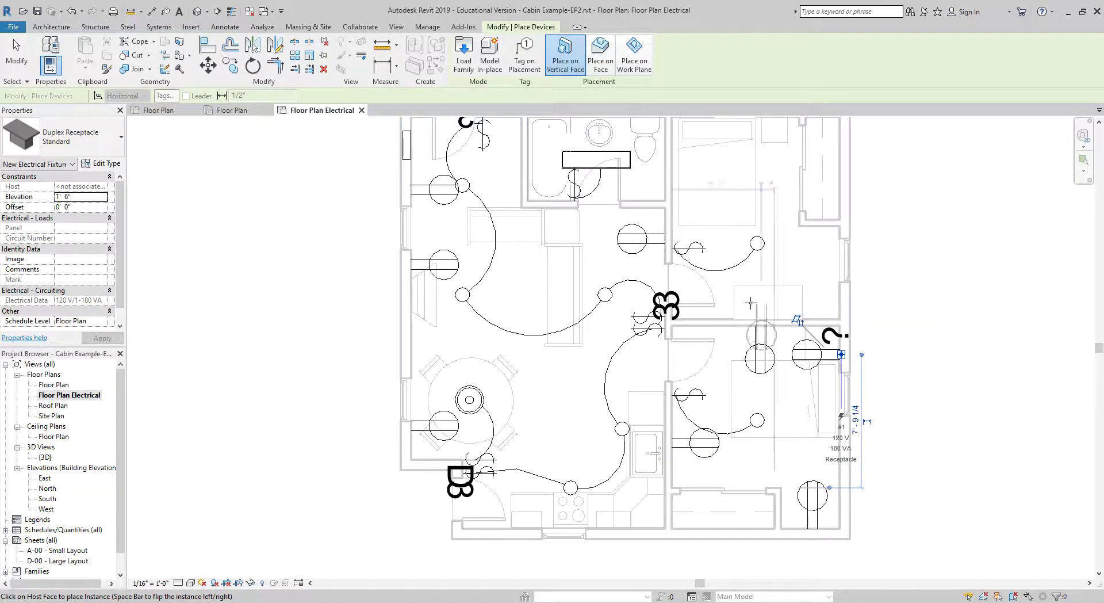
- Place one standard duplex receptacle on each of the upper bedroom's four sides, with the upper one beside the window
{"action": "left_click", "coordinate": [726, 320]}
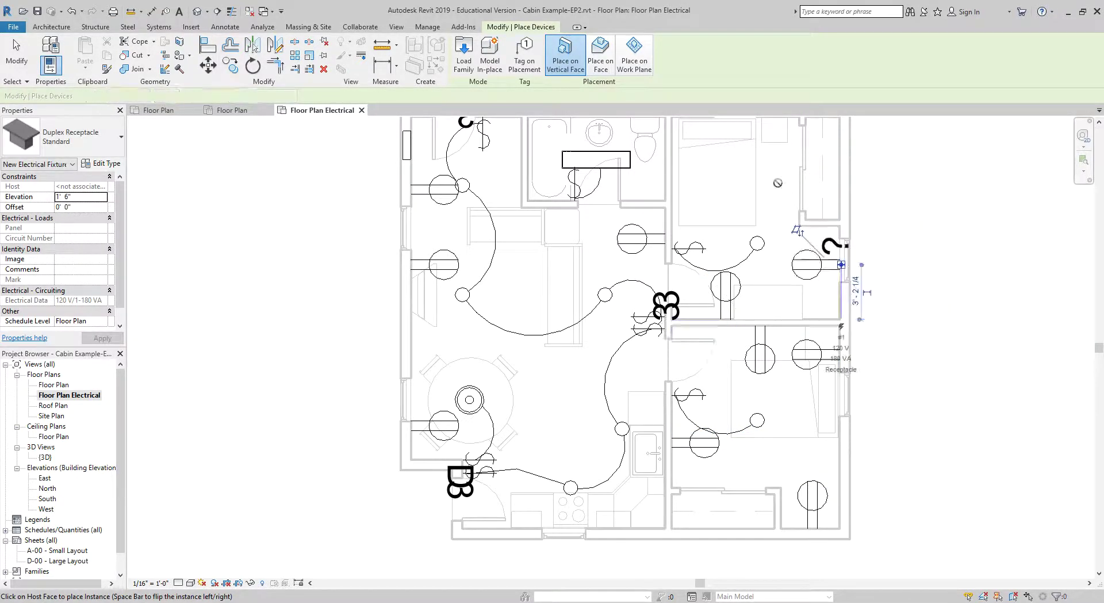
{"action": "middle_click_drag", "start_coordinate": [779, 219], "coordinate": [763, 326]}
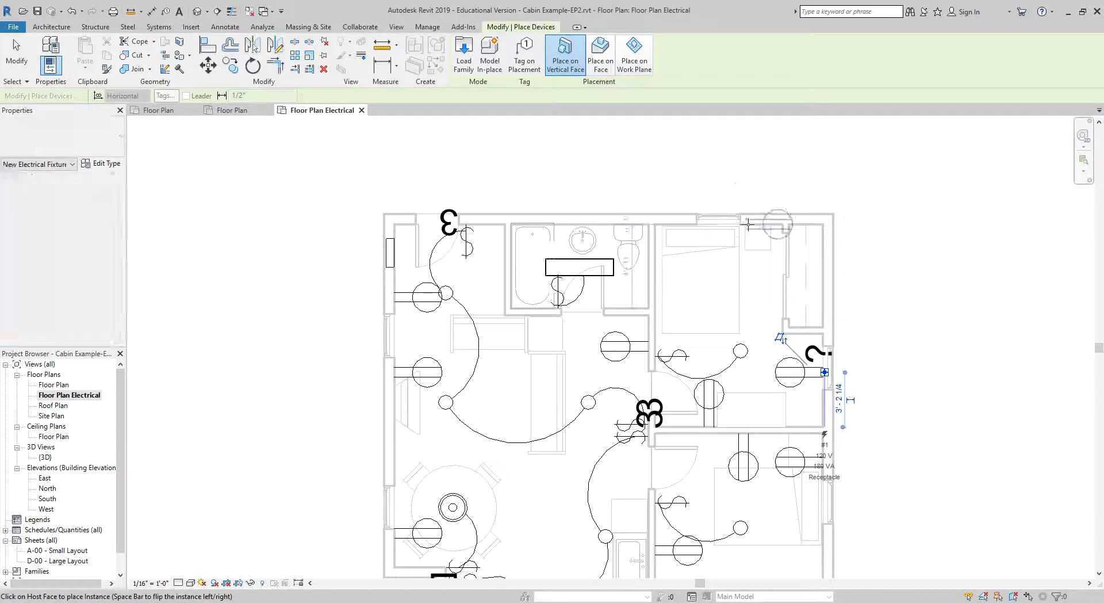
{"action": "scroll", "coordinate": [748, 228], "scroll_direction": "up", "scroll_amount": 6}
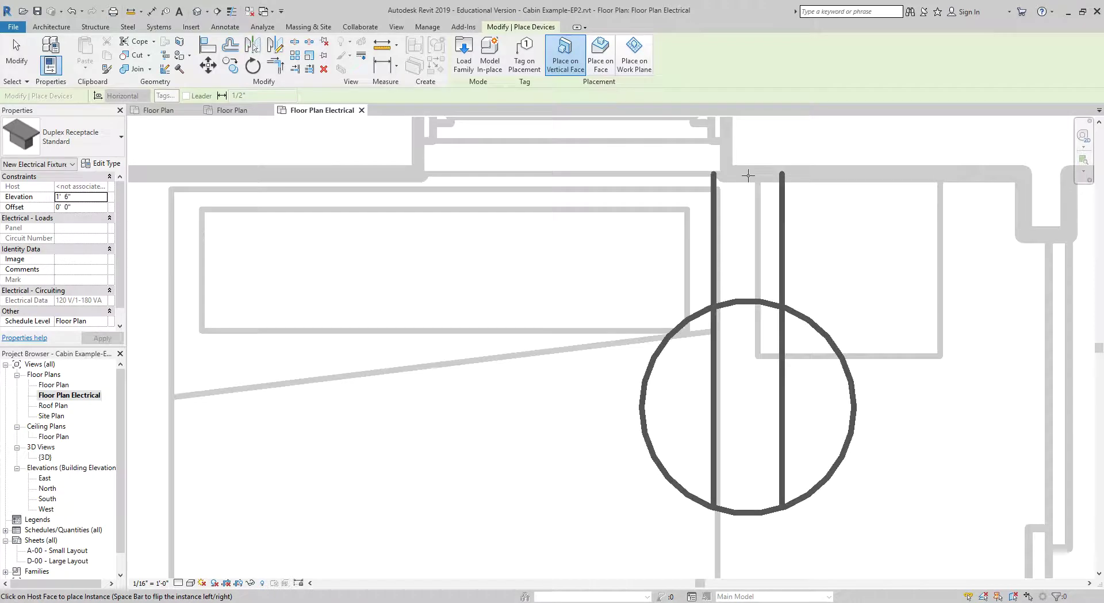
{"action": "scroll", "coordinate": [748, 176], "scroll_direction": "down", "scroll_amount": 6}
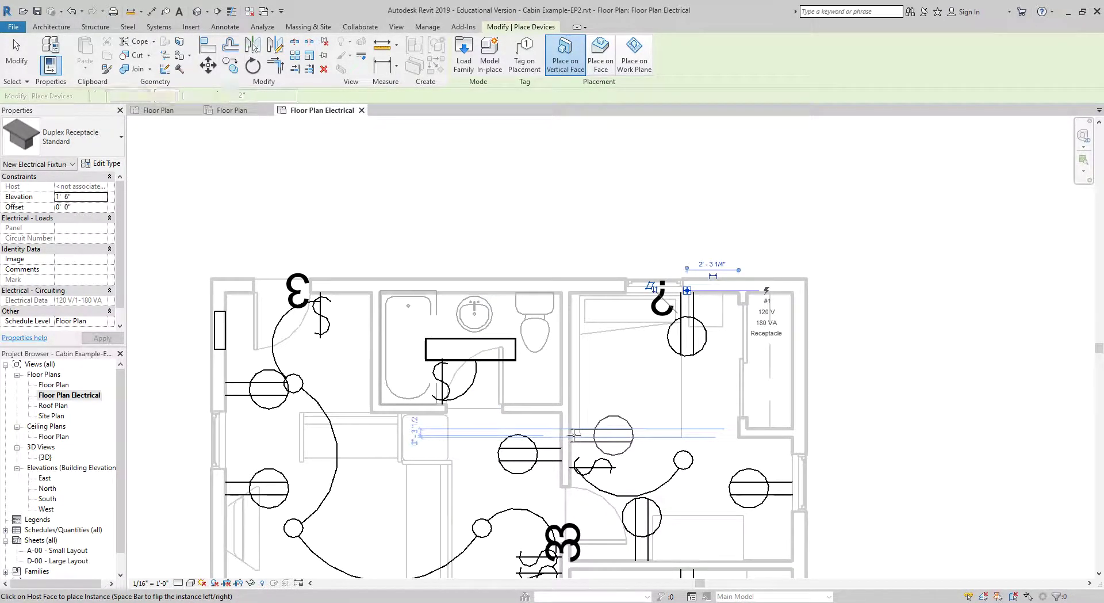
{"action": "scroll", "coordinate": [597, 404], "scroll_direction": "down", "scroll_amount": 2}
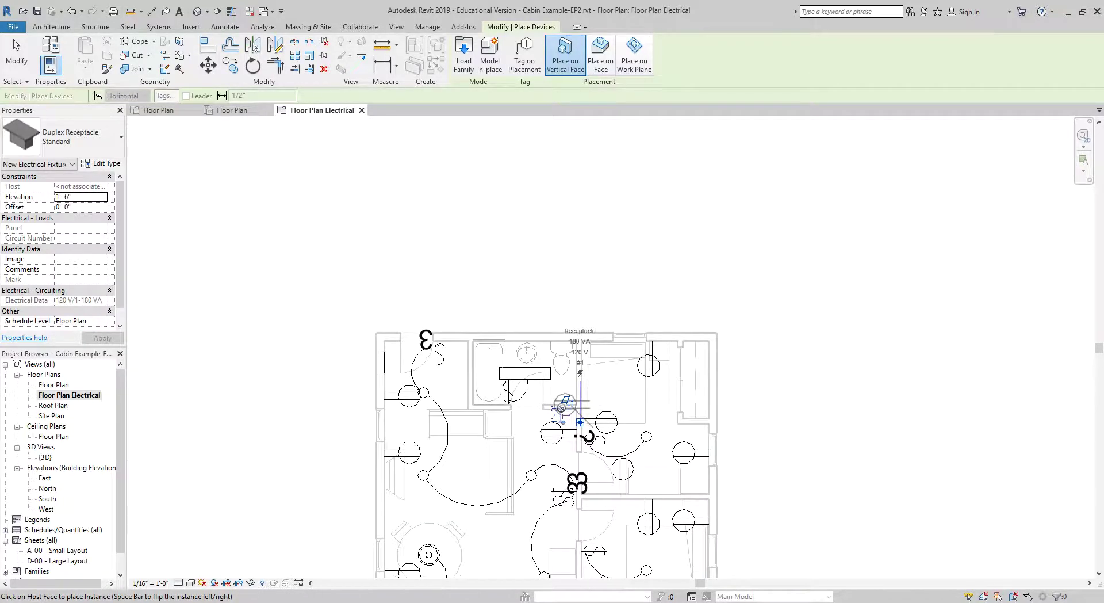
- Place standard duplex receptacles in the kitchen: one on the wall above the sink and one on each side of the stove
{"action": "middle_click_drag", "start_coordinate": [569, 409], "coordinate": [528, 252]}
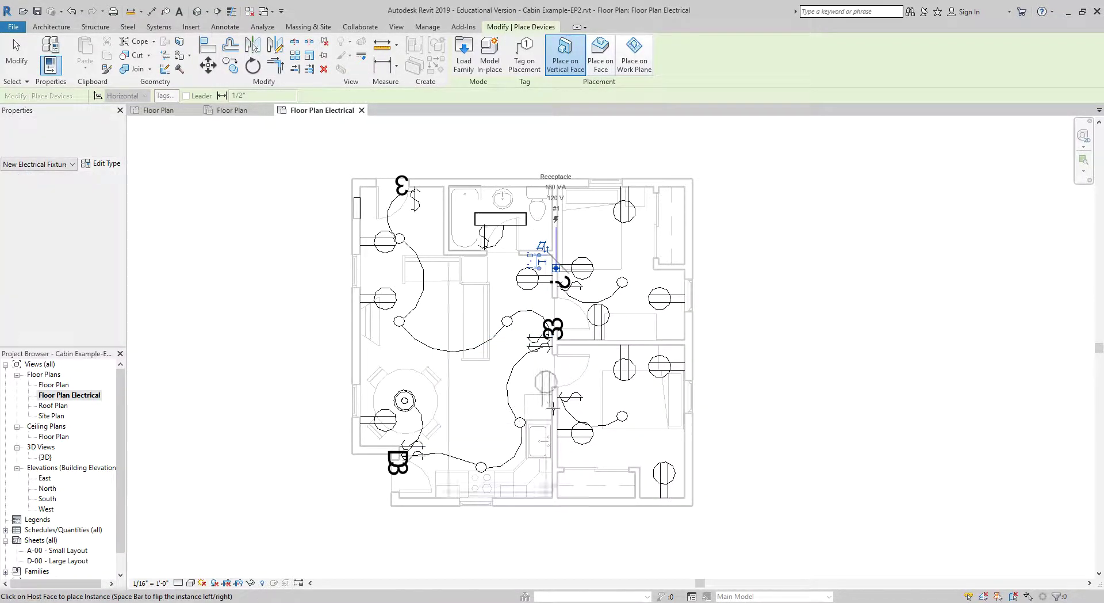
{"action": "scroll", "coordinate": [552, 406], "scroll_direction": "up", "scroll_amount": 8}
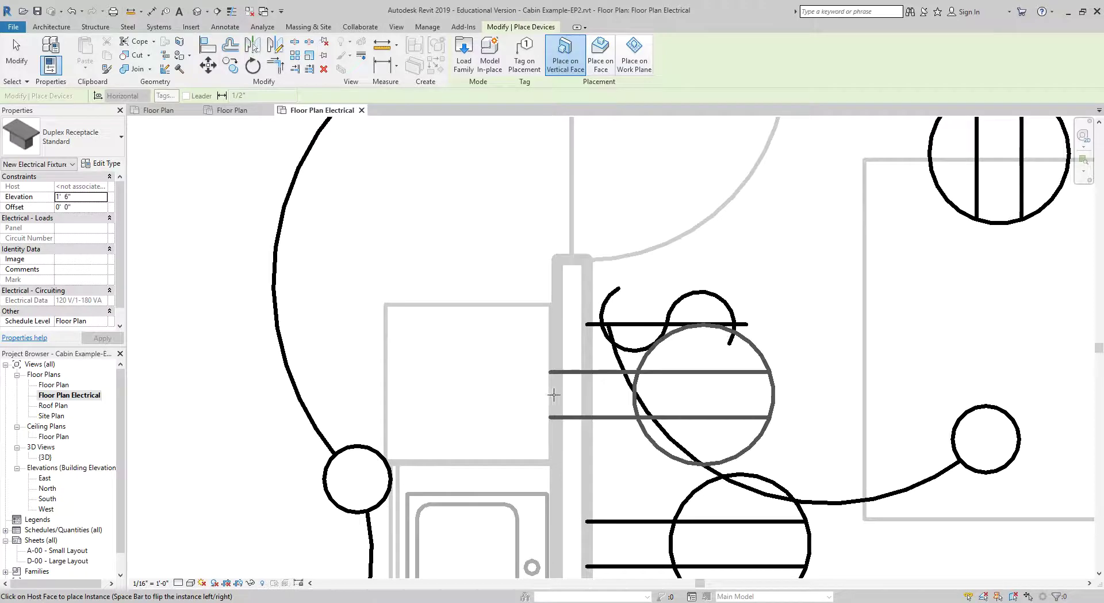
{"action": "scroll", "coordinate": [557, 395], "scroll_direction": "down", "scroll_amount": 5}
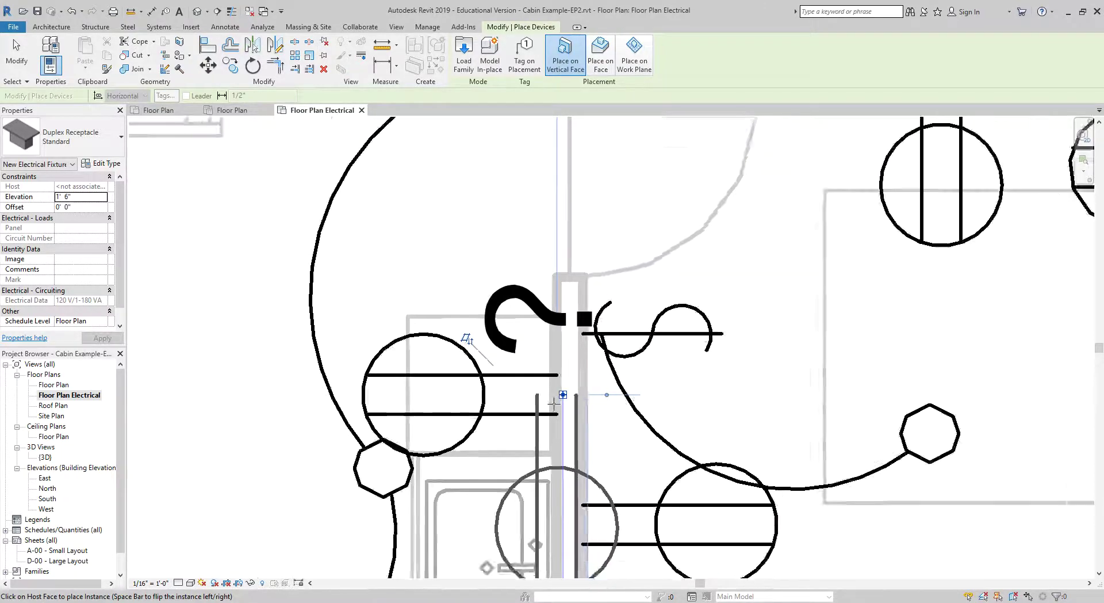
{"action": "middle_click_drag", "start_coordinate": [547, 439], "coordinate": [543, 288]}
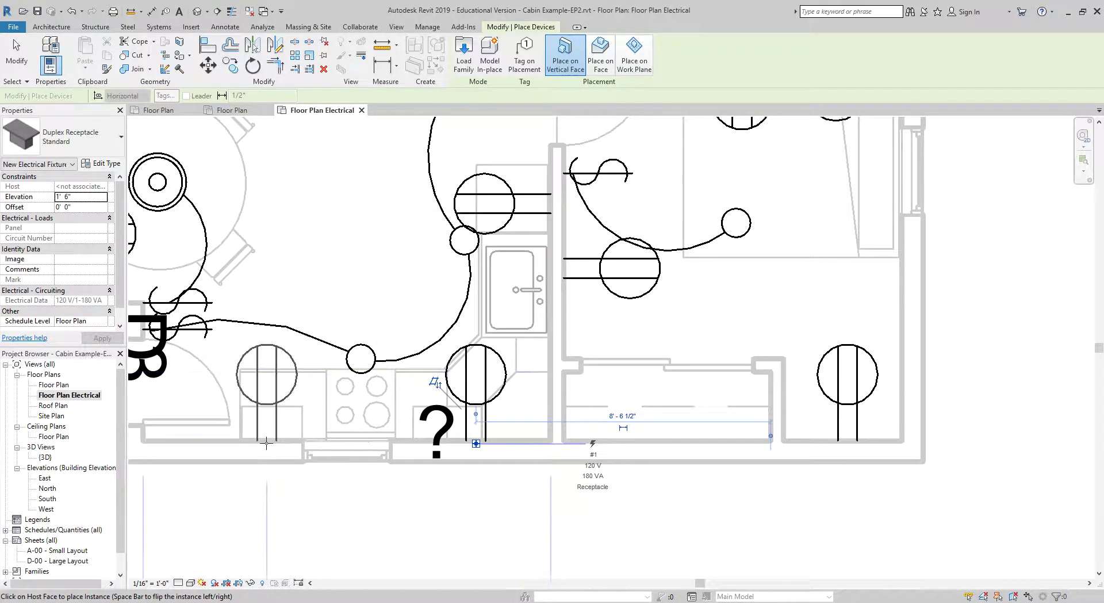
{"action": "scroll", "coordinate": [309, 444], "scroll_direction": "down", "scroll_amount": 3}
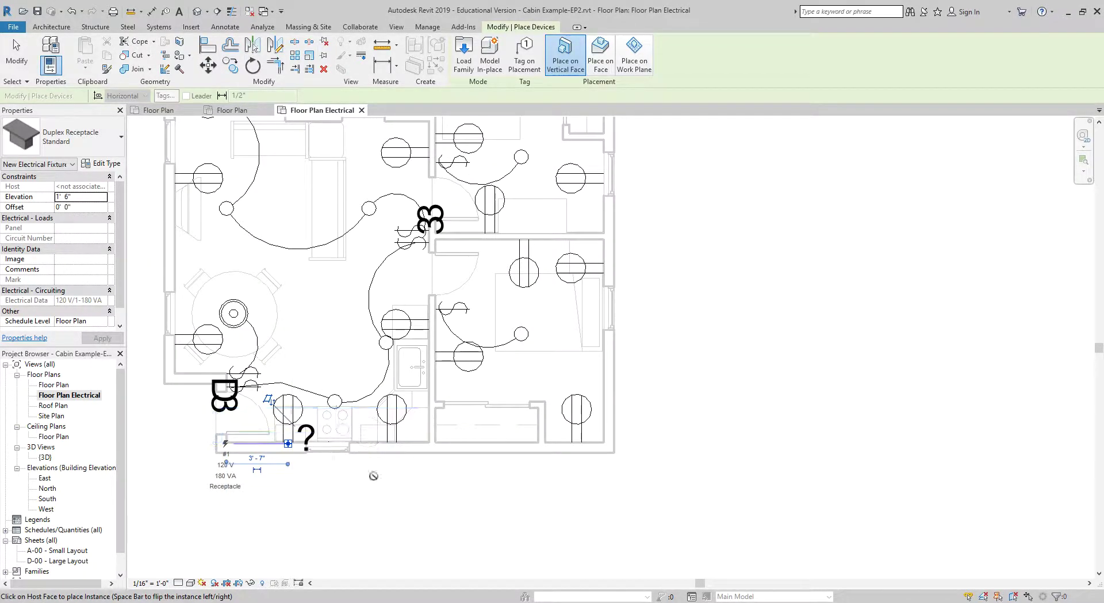
- Choose the GFCI duplex receptacle type, set its elevation to 4' 0", and place one on the kitchen wall beside the sink
{"action": "middle_click_drag", "start_coordinate": [534, 384], "coordinate": [558, 451]}
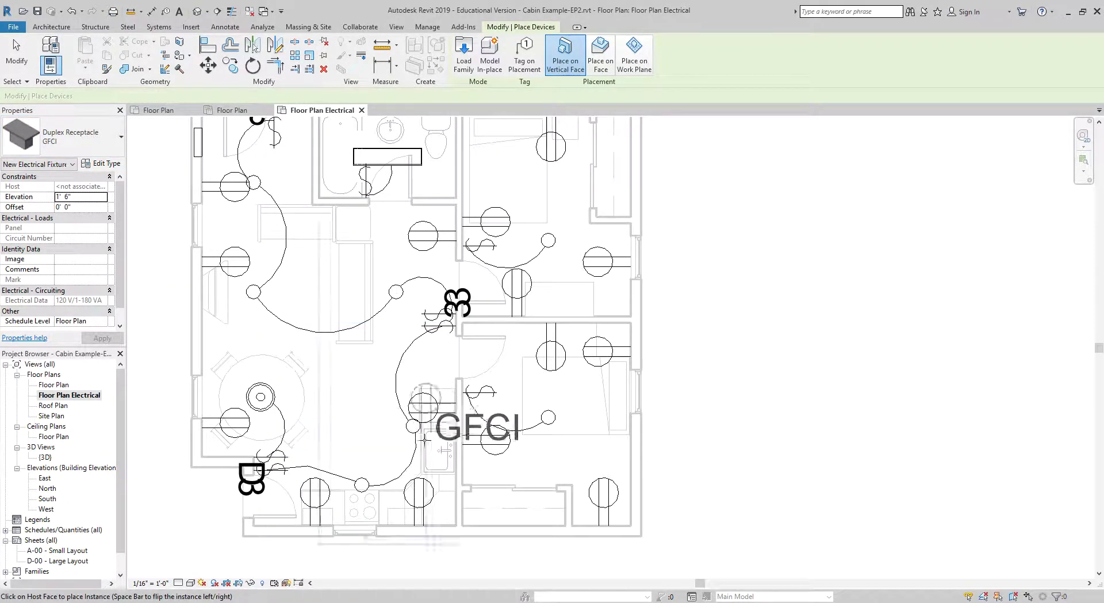
{"action": "middle_click_drag", "start_coordinate": [460, 475], "coordinate": [400, 363]}
{"action": "scroll", "coordinate": [401, 366], "scroll_direction": "up", "scroll_amount": 5}
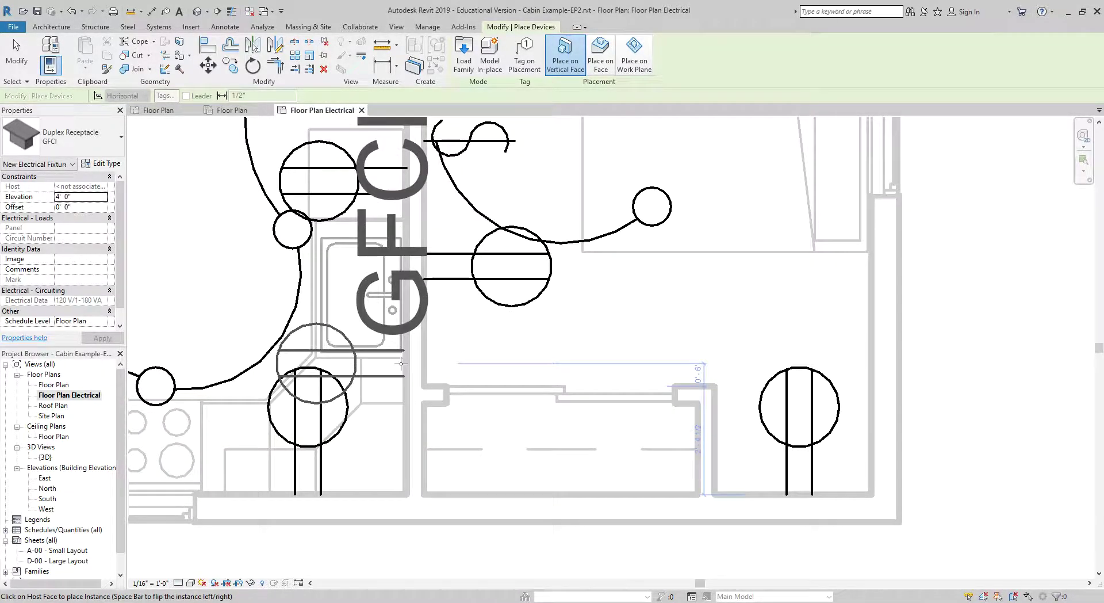
{"action": "scroll", "coordinate": [401, 363], "scroll_direction": "down", "scroll_amount": 7}
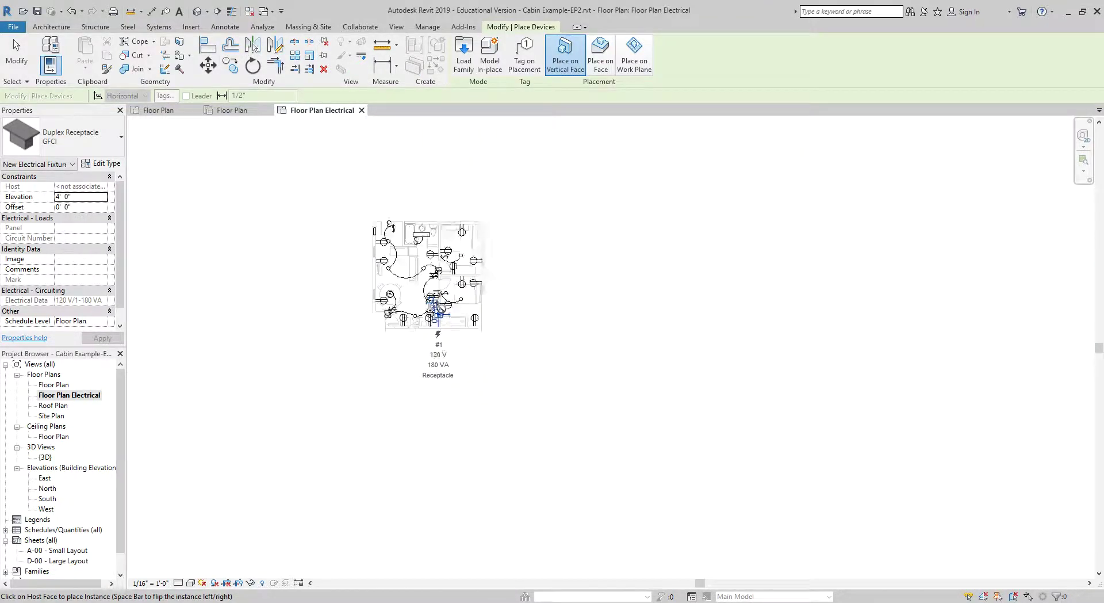
- Place a GFCI duplex receptacle at 4' 0" elevation on the bathroom's upper wall, between the sink and the toilet
{"action": "scroll", "coordinate": [439, 311], "scroll_direction": "up", "scroll_amount": 8}
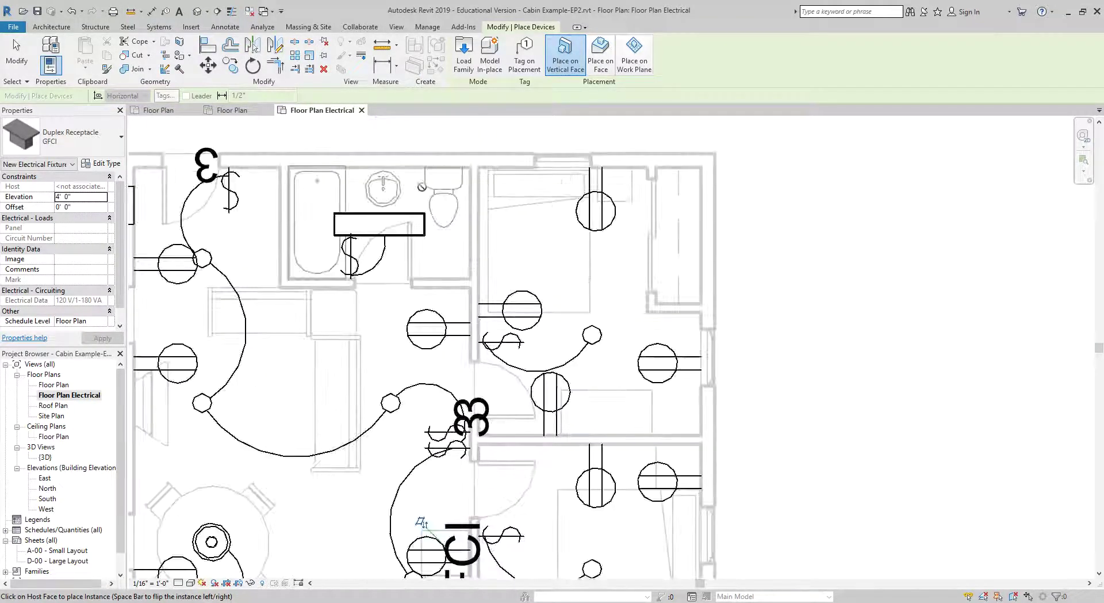
{"action": "scroll", "coordinate": [417, 181], "scroll_direction": "up", "scroll_amount": 2}
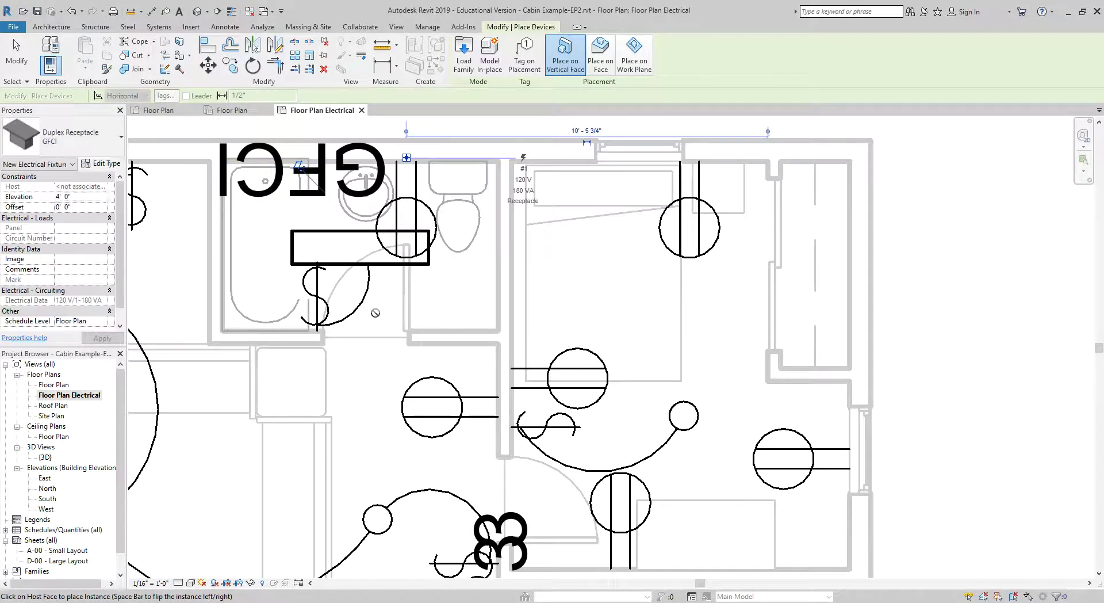
{"action": "scroll", "coordinate": [371, 318], "scroll_direction": "down", "scroll_amount": 2}
{"action": "scroll", "coordinate": [371, 319], "scroll_direction": "down", "scroll_amount": 3}
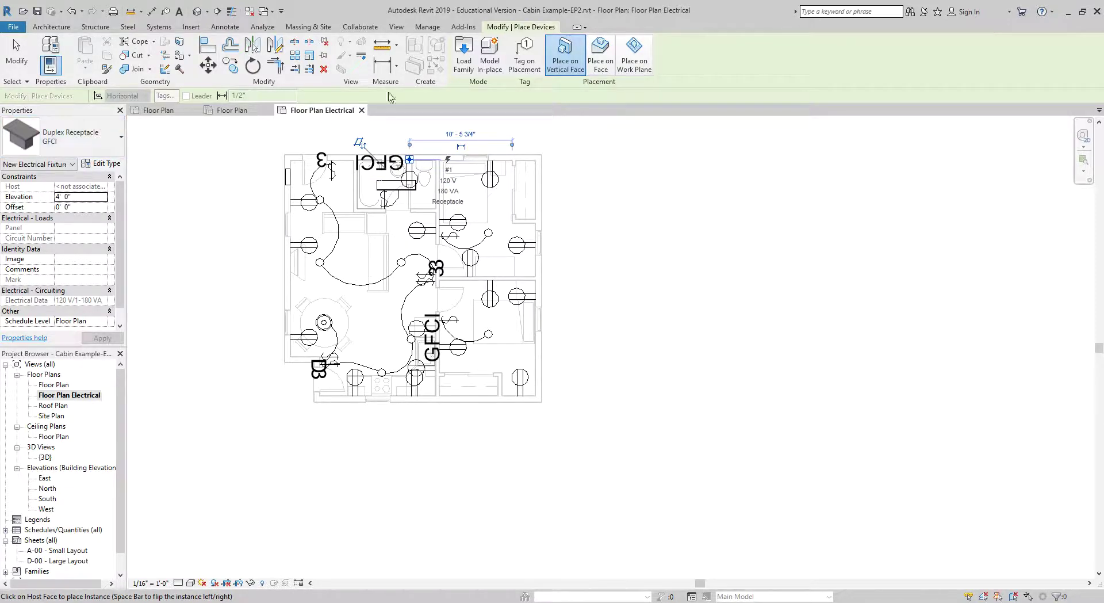
- Load the High Voltage Receptacle family and place a Standard one on the wall behind the stove, flipped to face into the kitchen
{"action": "left_click", "coordinate": [463, 57]}
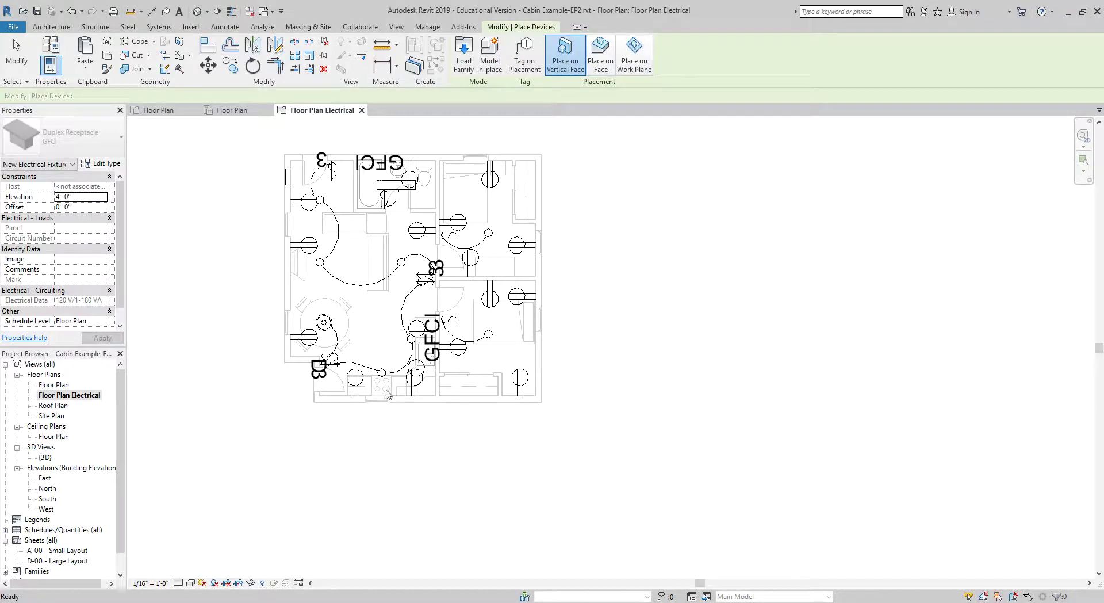
{"action": "scroll", "coordinate": [387, 394], "scroll_direction": "up", "scroll_amount": 8}
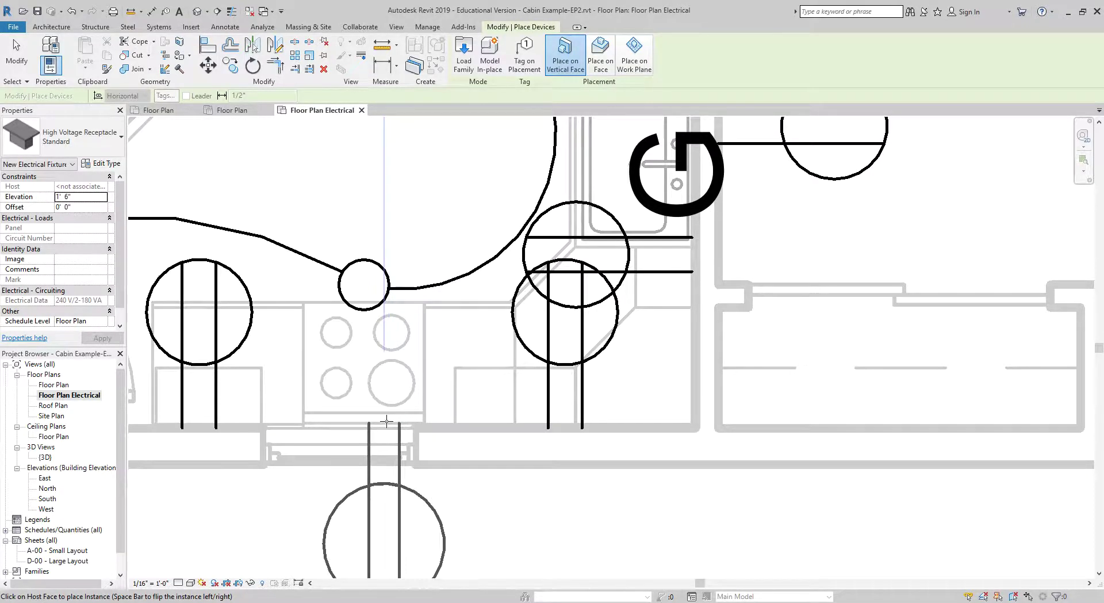
{"action": "key", "text": "space"}
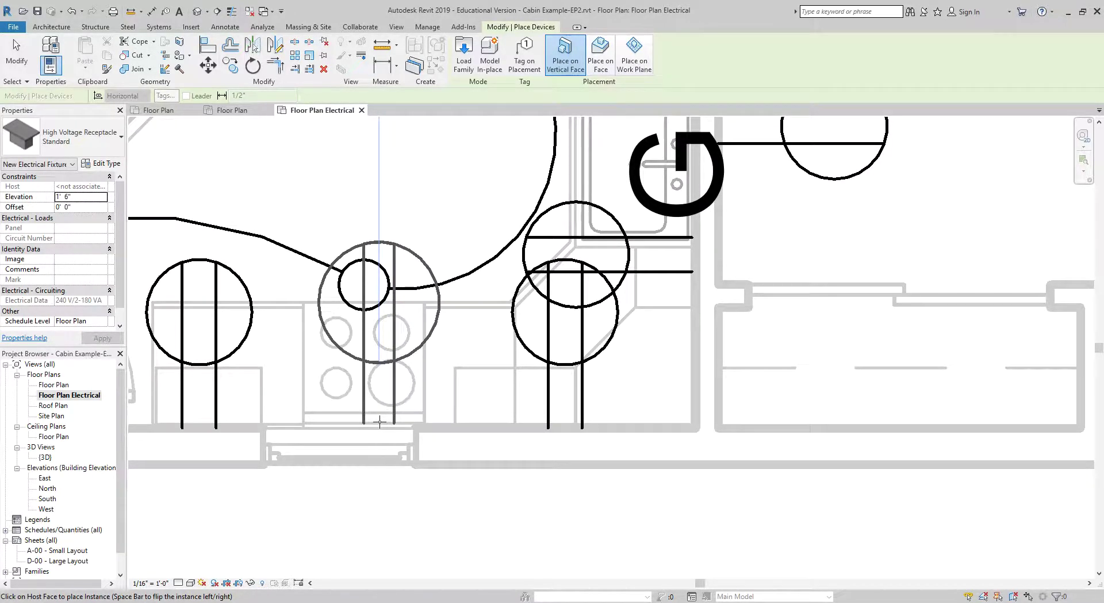
{"action": "left_click", "coordinate": [380, 421]}
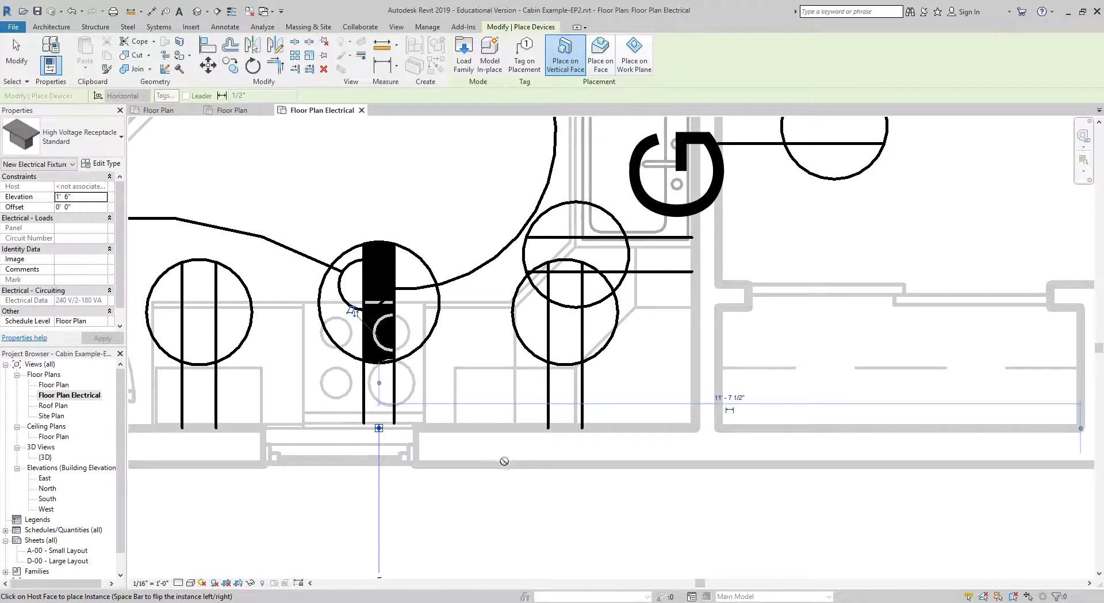
{"action": "scroll", "coordinate": [483, 450], "scroll_direction": "down", "scroll_amount": 4}
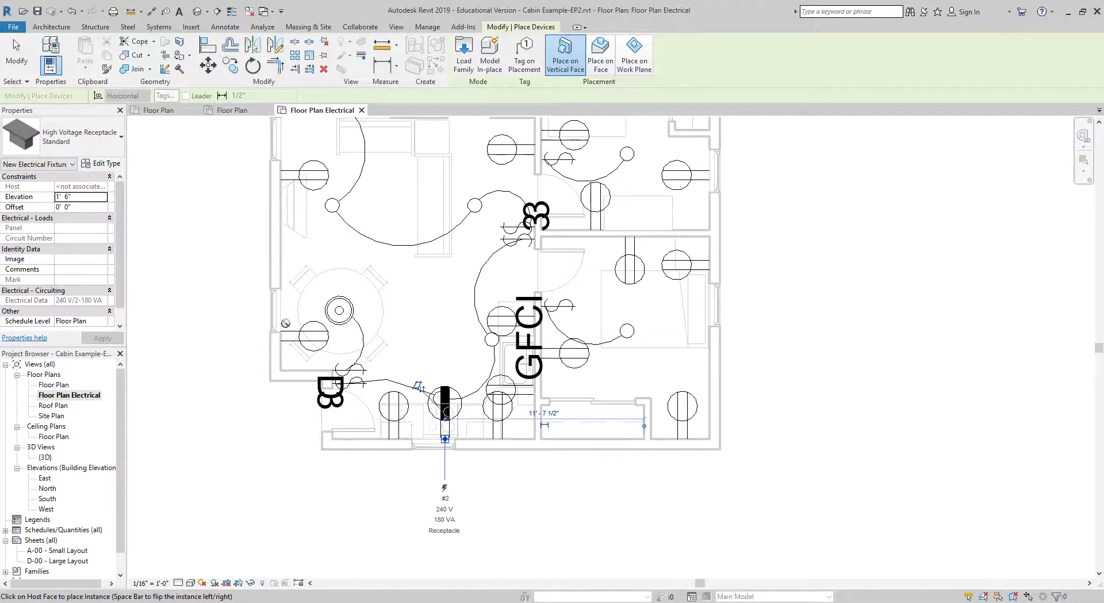
{"action": "scroll", "coordinate": [284, 322], "scroll_direction": "up", "scroll_amount": 3}
{"action": "scroll", "coordinate": [397, 346], "scroll_direction": "down", "scroll_amount": 4}
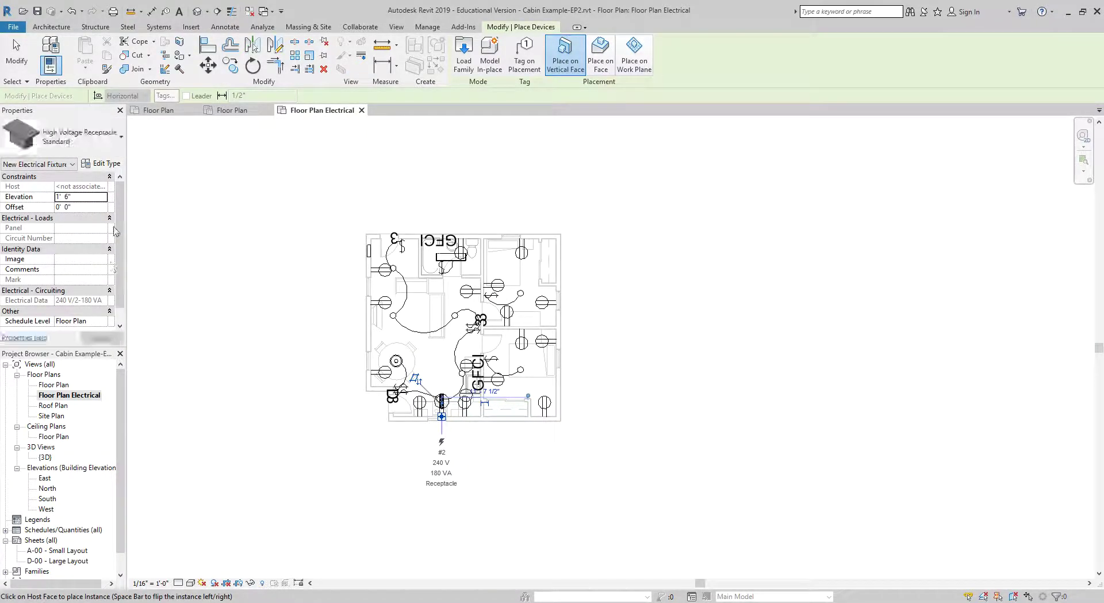
{"action": "key", "text": "Escape"}
{"action": "key", "text": "Escape"}
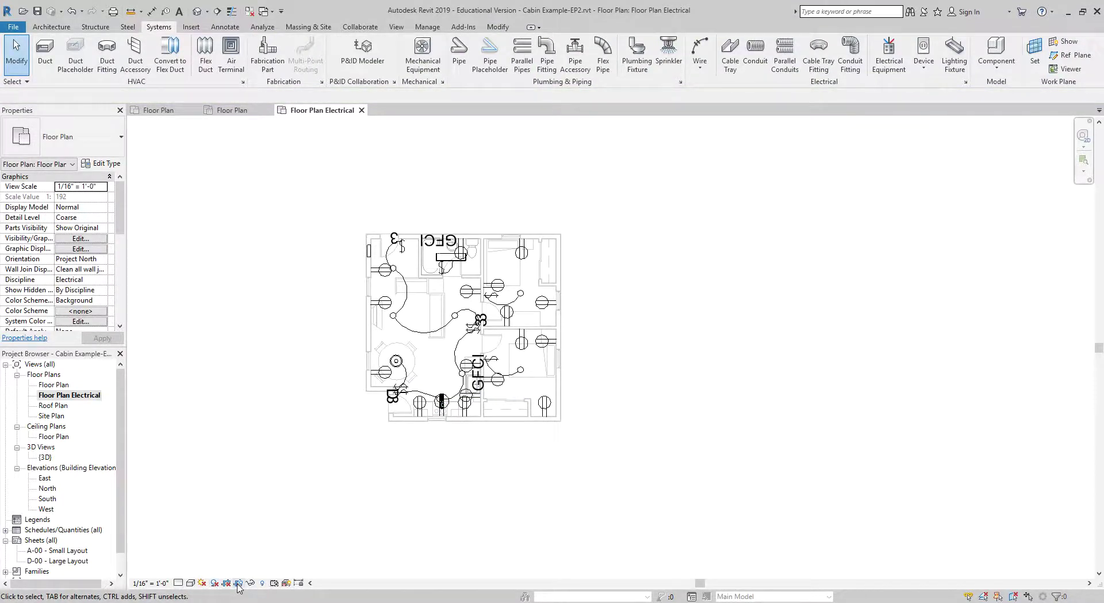
- Show the electrical floor plan's crop region to check its boundary, and hide it again
{"action": "left_click", "coordinate": [238, 583]}
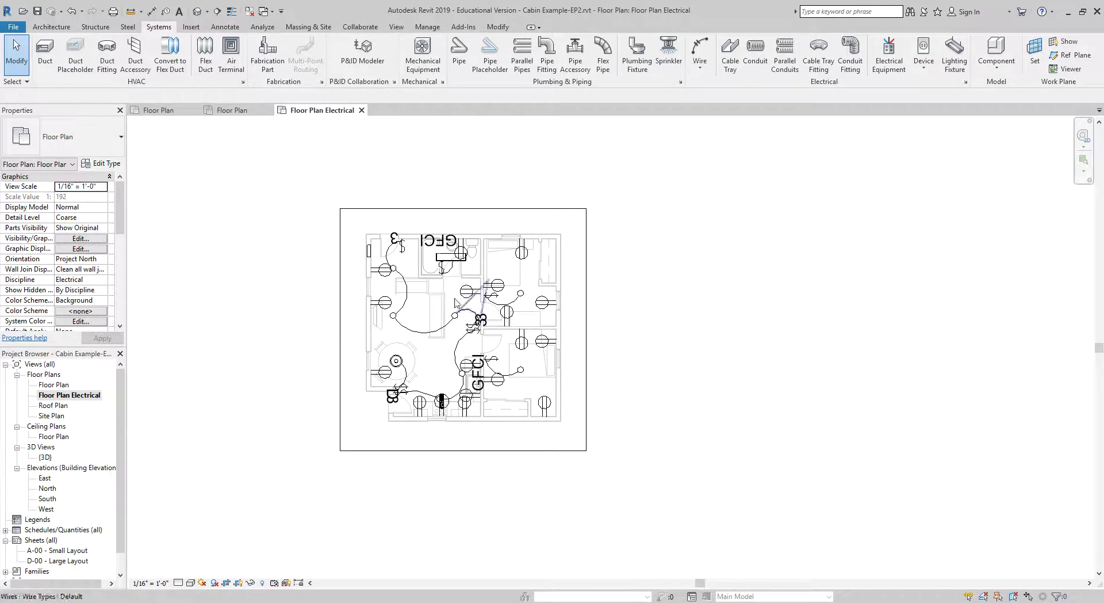
{"action": "left_click", "coordinate": [238, 583]}
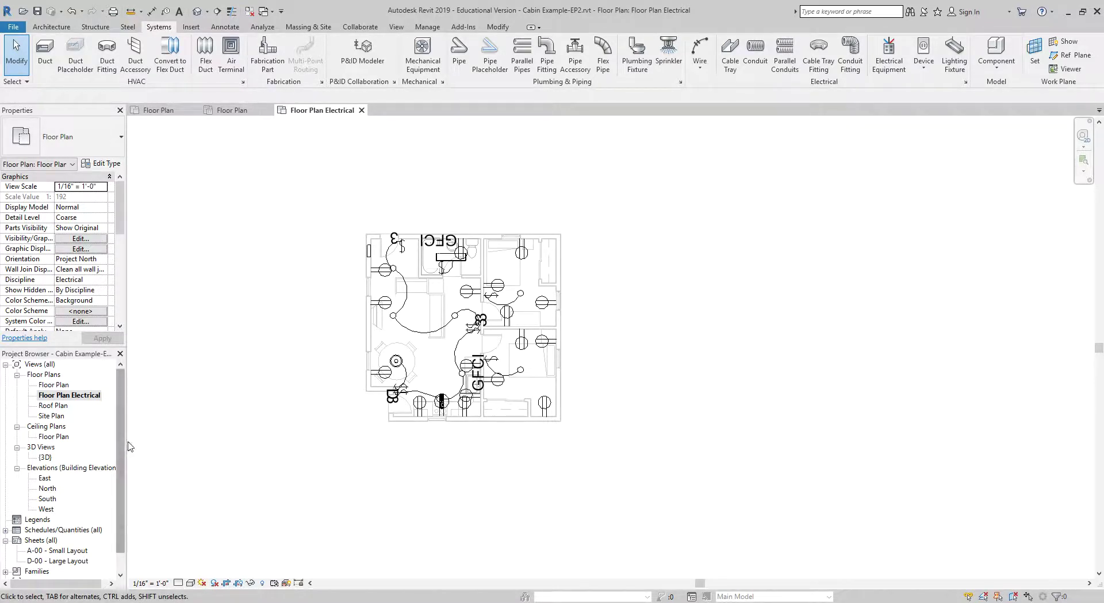
- Create a new sheet with the Fox Ridge title block and place the Floor Plan Electrical view on it
{"action": "scroll", "coordinate": [72, 537], "scroll_direction": "down", "scroll_amount": 2}
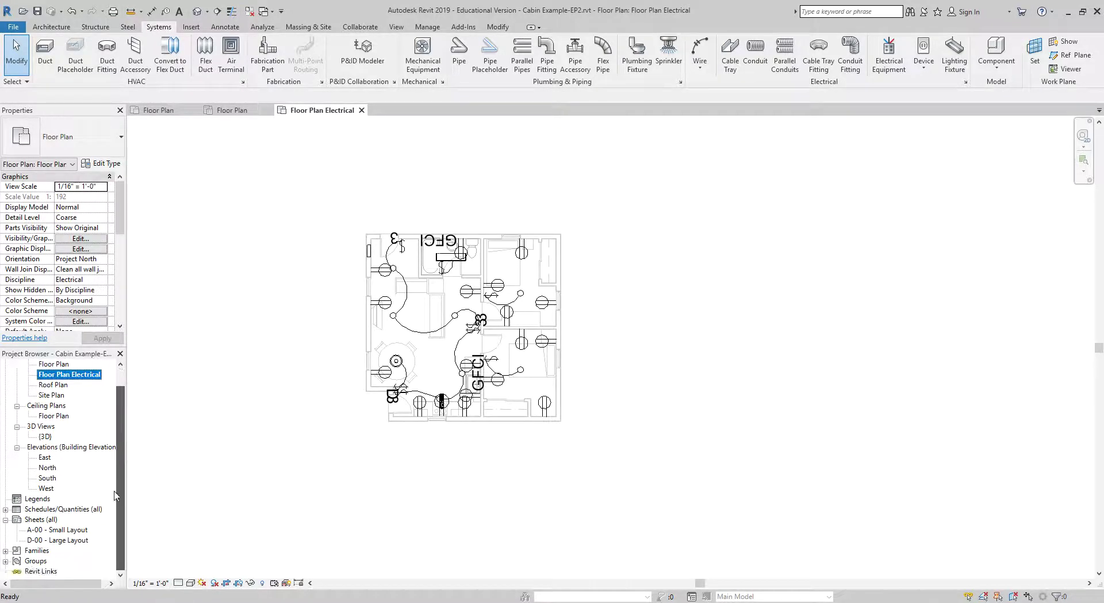
{"action": "left_click", "coordinate": [37, 522]}
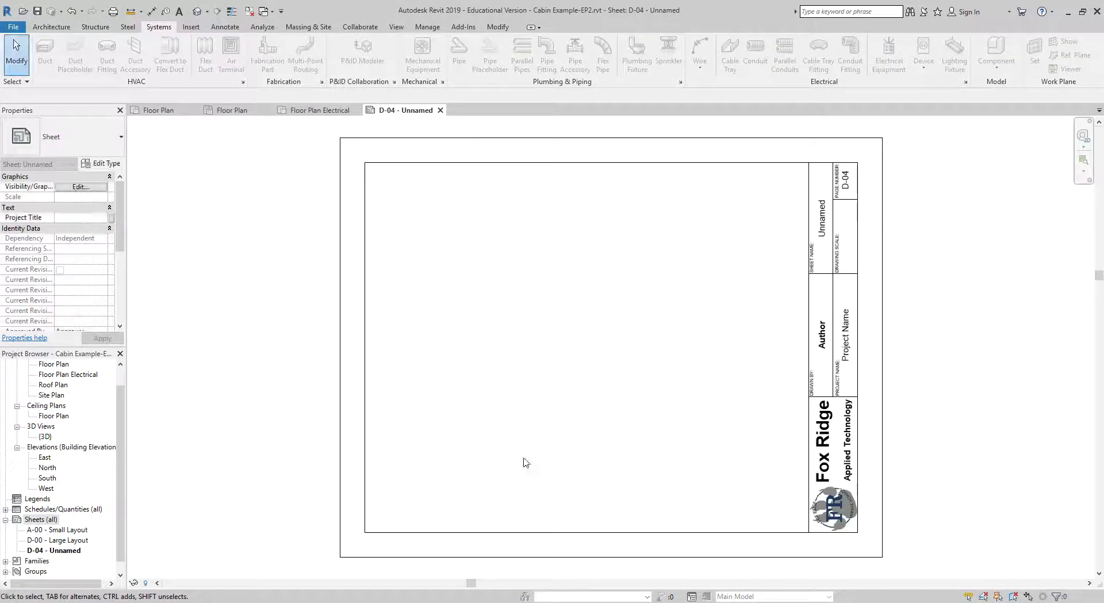
{"action": "left_click", "coordinate": [65, 375]}
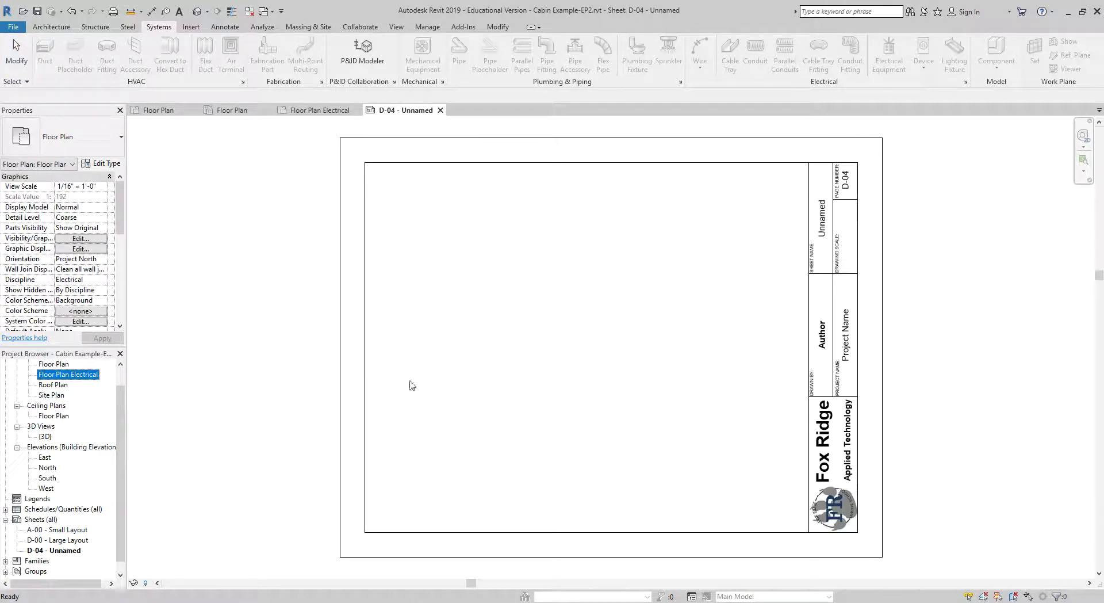
{"action": "left_click", "coordinate": [589, 351]}
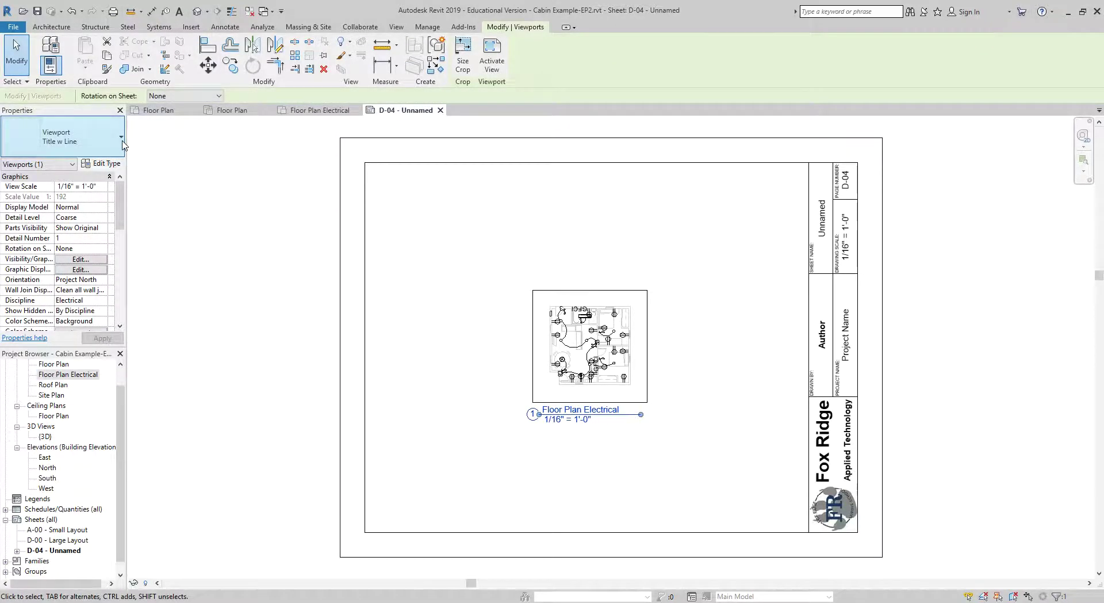
- Set the electrical plan's viewport to No Title at 1/4" = 1'-0" scale and centre it within the sheet border
{"action": "left_click", "coordinate": [121, 137]}
{"action": "left_click", "coordinate": [99, 192]}
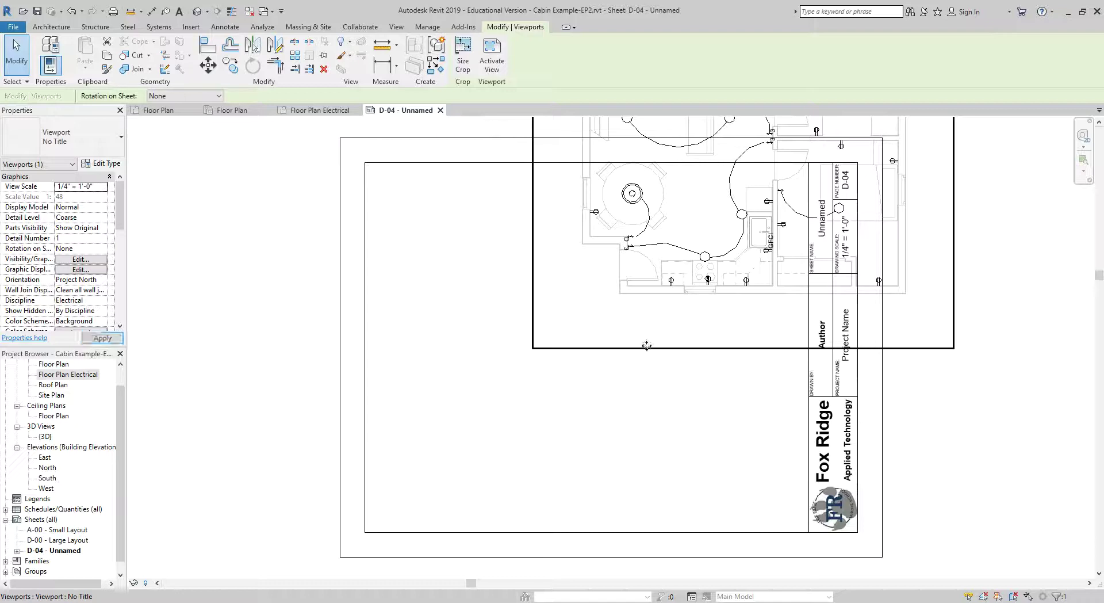
{"action": "left_click_drag", "start_coordinate": [642, 348], "coordinate": [490, 549]}
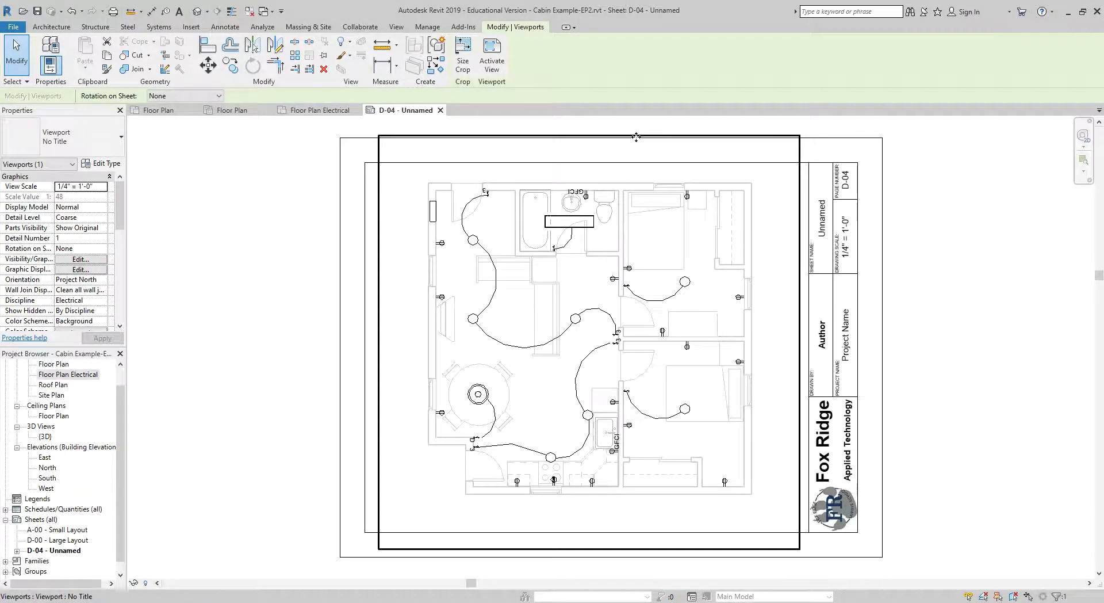
{"action": "left_click_drag", "start_coordinate": [639, 142], "coordinate": [642, 151]}
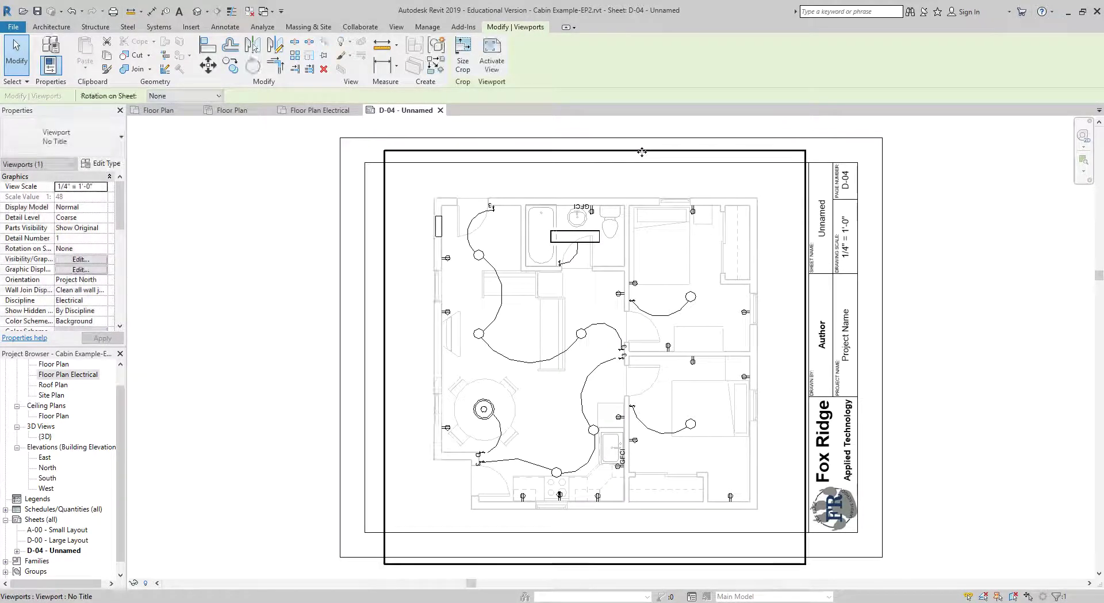
{"action": "left_click", "coordinate": [316, 153]}
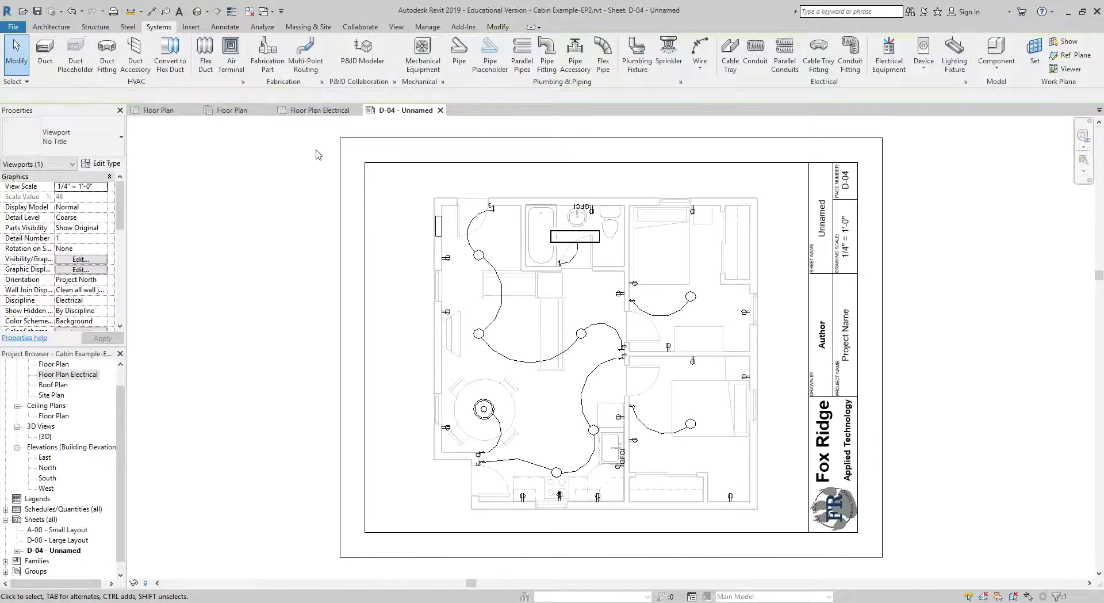
- In the Floor Plan Electrical view, delete the wire between the dimmer switch and the dining table light
{"action": "left_click", "coordinate": [333, 110]}
{"action": "scroll", "coordinate": [473, 226], "scroll_direction": "up", "scroll_amount": 7}
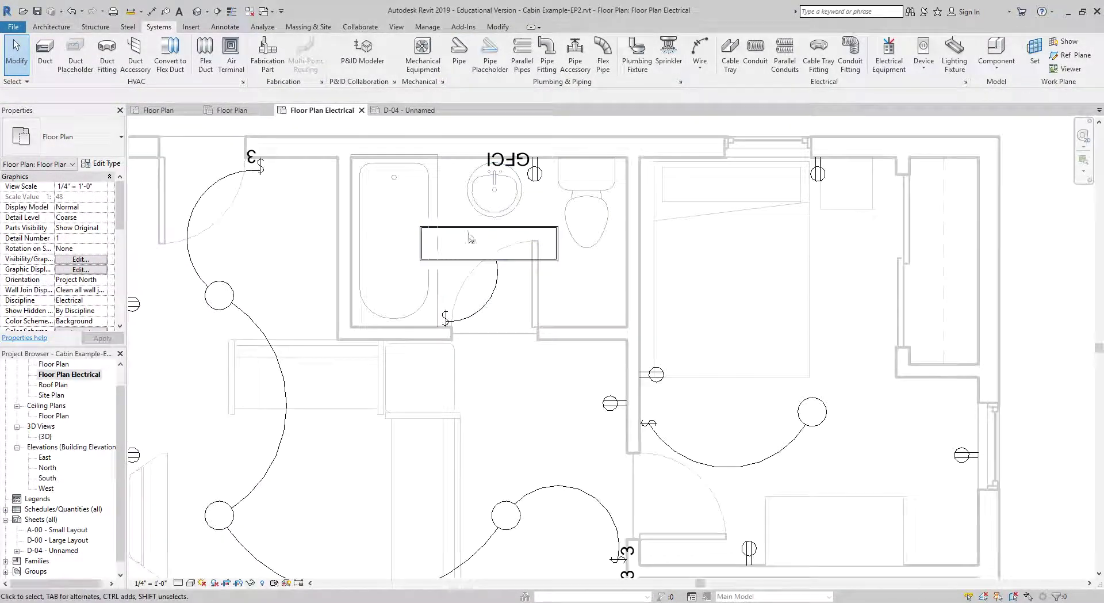
{"action": "scroll", "coordinate": [437, 354], "scroll_direction": "down", "scroll_amount": 3}
{"action": "middle_click_drag", "start_coordinate": [436, 360], "coordinate": [403, 247]}
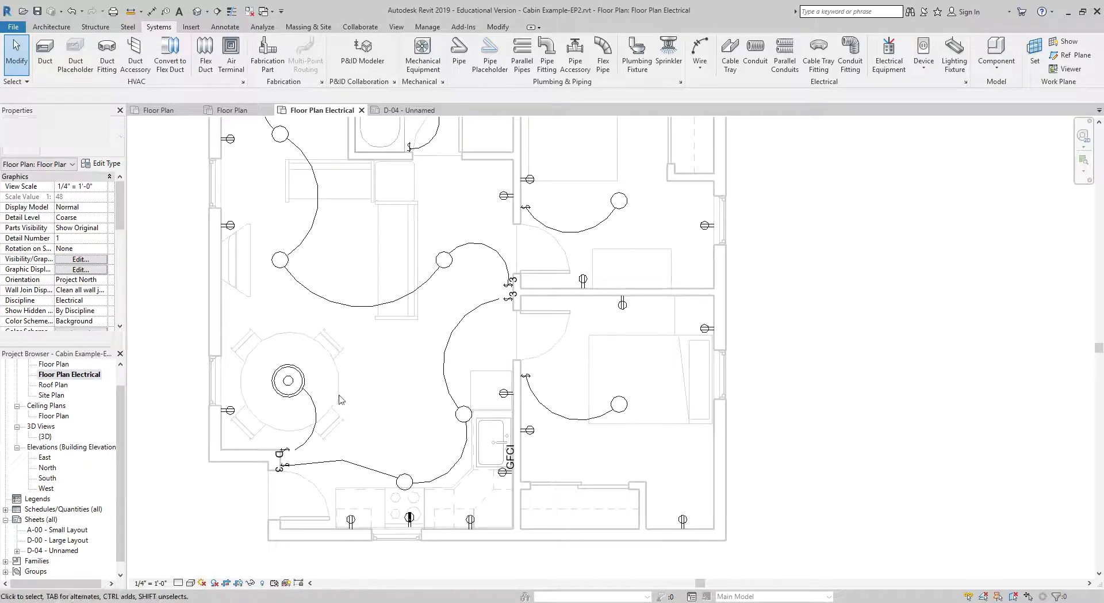
{"action": "scroll", "coordinate": [288, 483], "scroll_direction": "up", "scroll_amount": 4}
{"action": "left_click", "coordinate": [282, 473]}
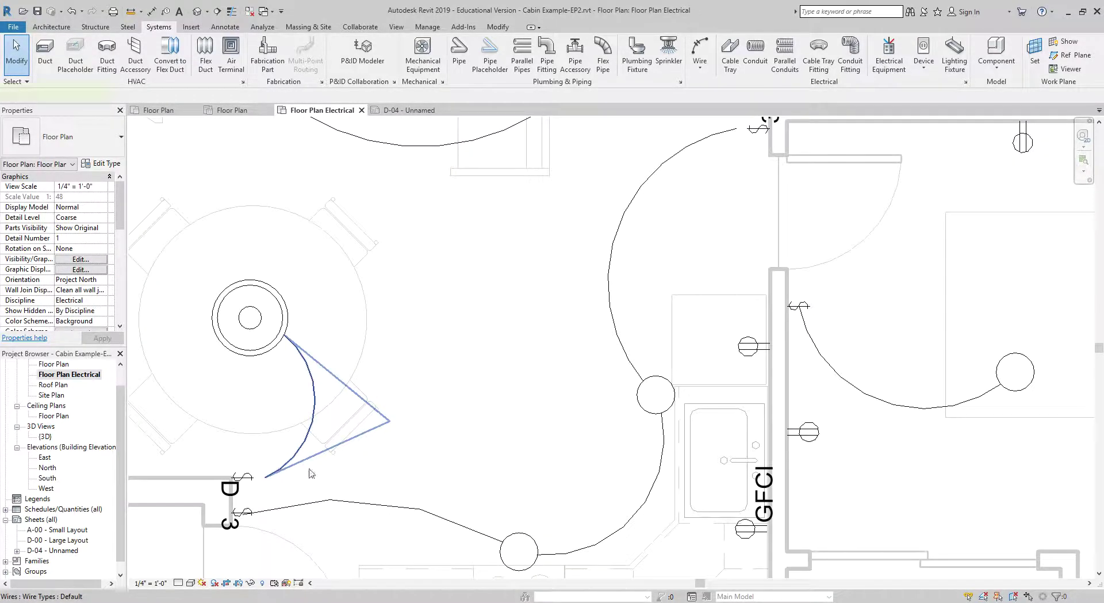
{"action": "left_click", "coordinate": [311, 472]}
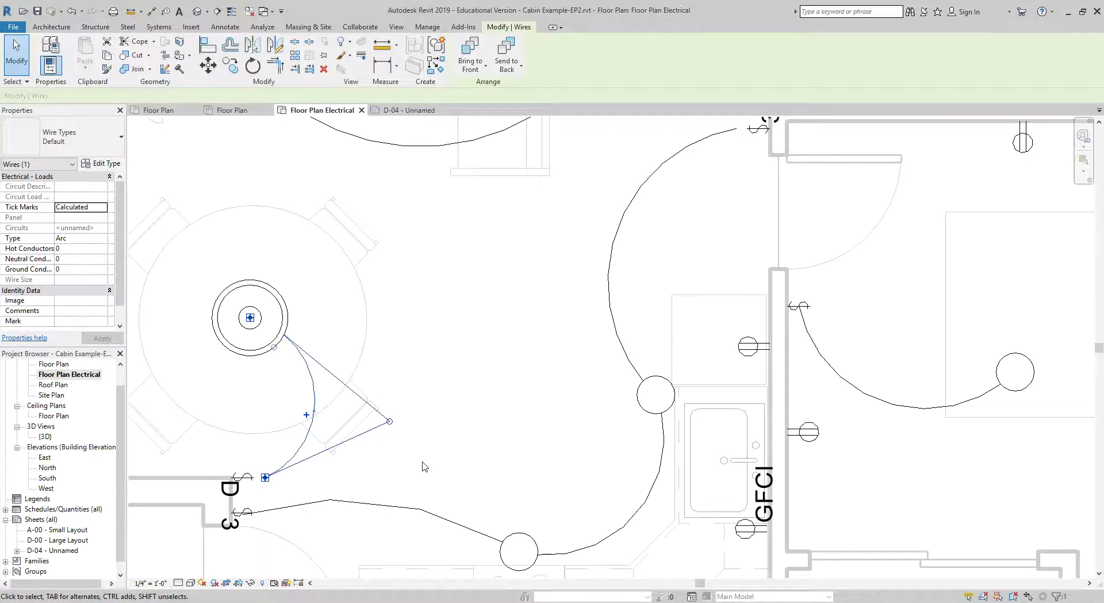
{"action": "left_click", "coordinate": [425, 466]}
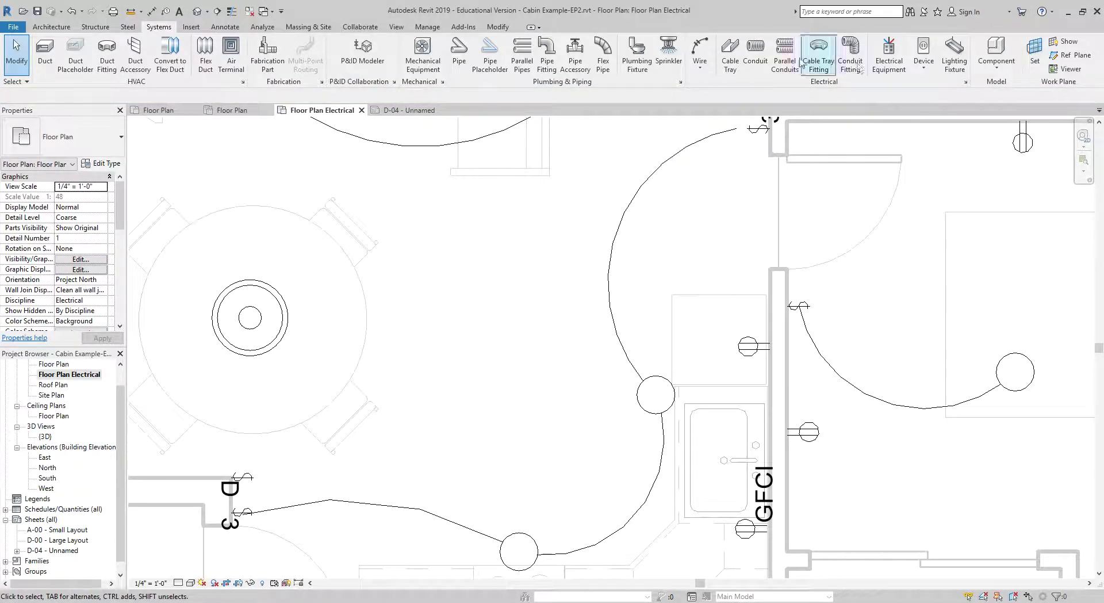
- Draw a new arc wire from the dimmer switch to the dining table light and return to sheet D-04
{"action": "left_click", "coordinate": [700, 50]}
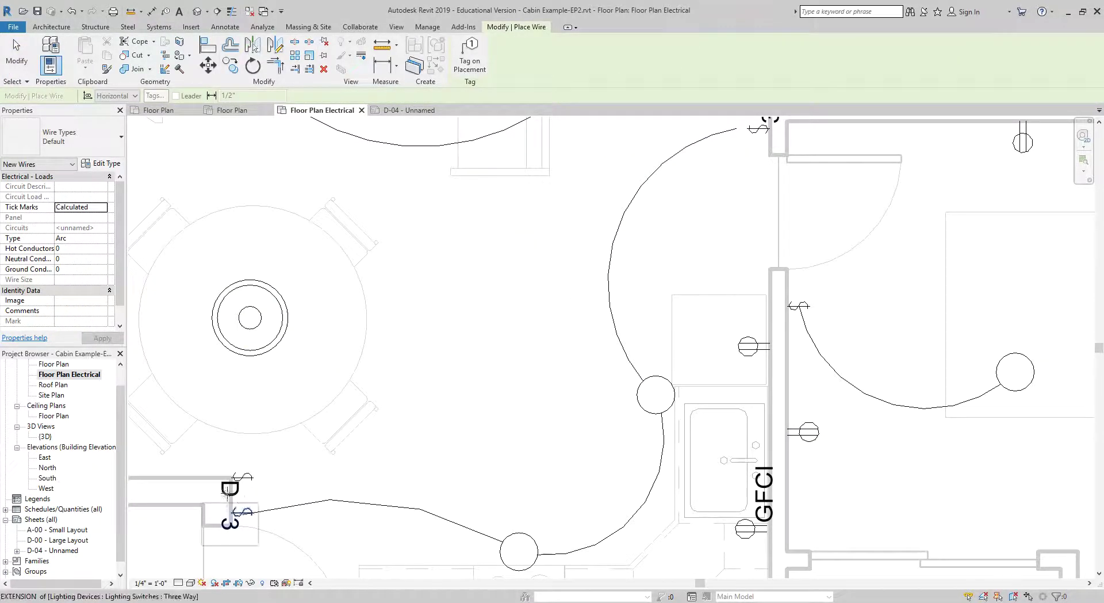
{"action": "left_click", "coordinate": [233, 478]}
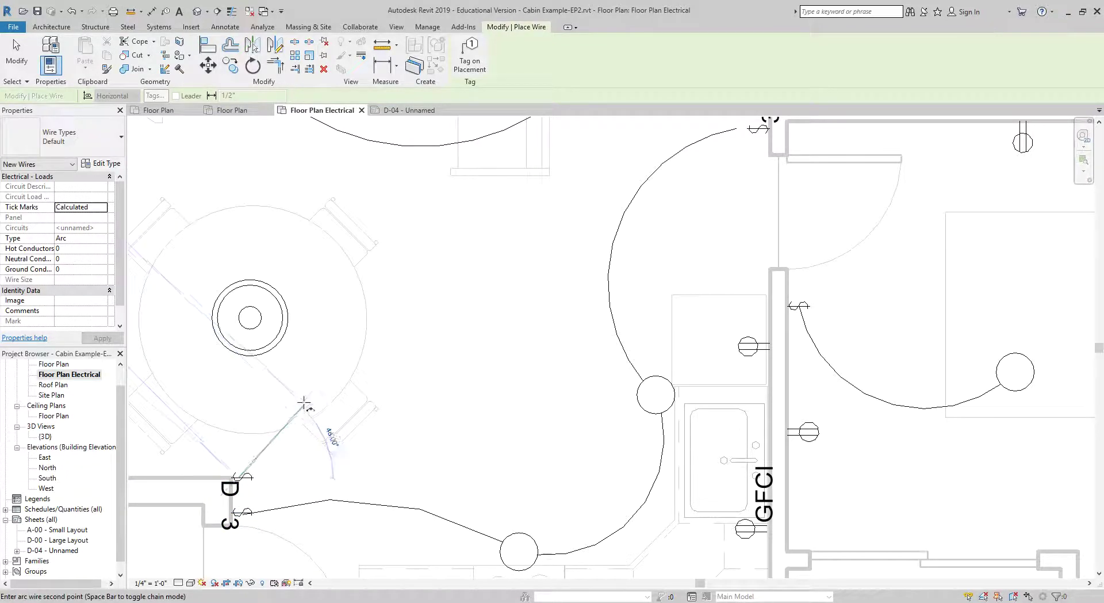
{"action": "left_click", "coordinate": [250, 317]}
{"action": "scroll", "coordinate": [403, 437], "scroll_direction": "down", "scroll_amount": 2}
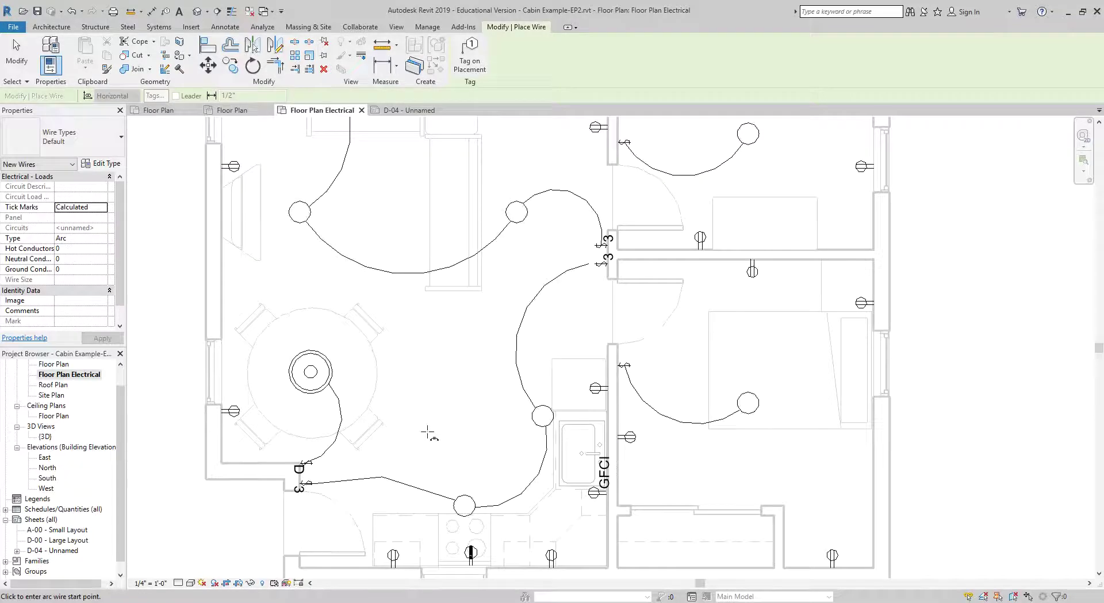
{"action": "scroll", "coordinate": [428, 432], "scroll_direction": "down", "scroll_amount": 3}
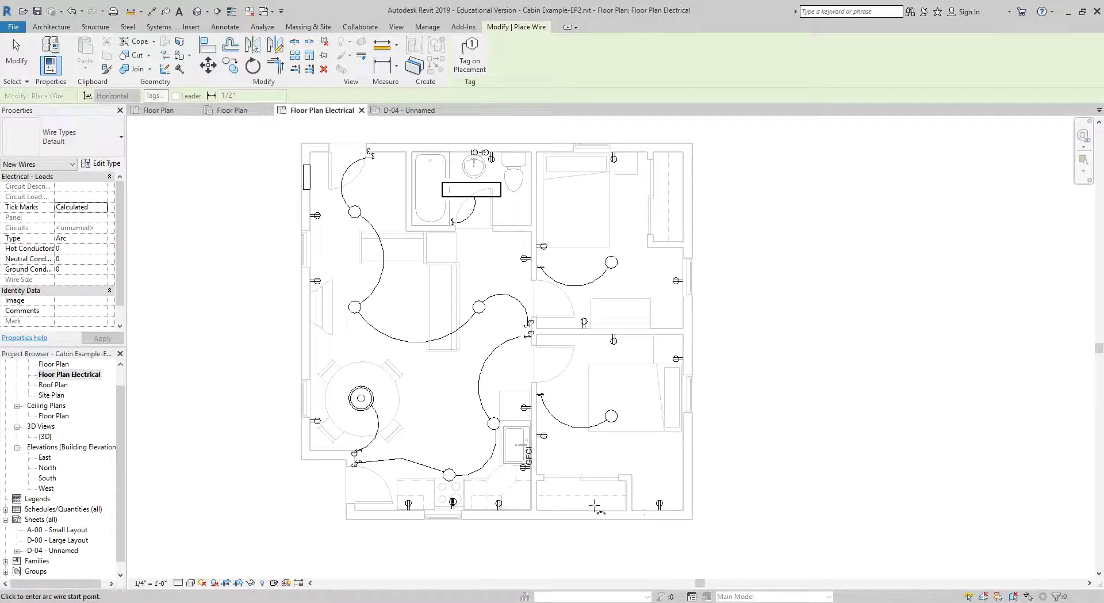
{"action": "left_click", "coordinate": [397, 110]}
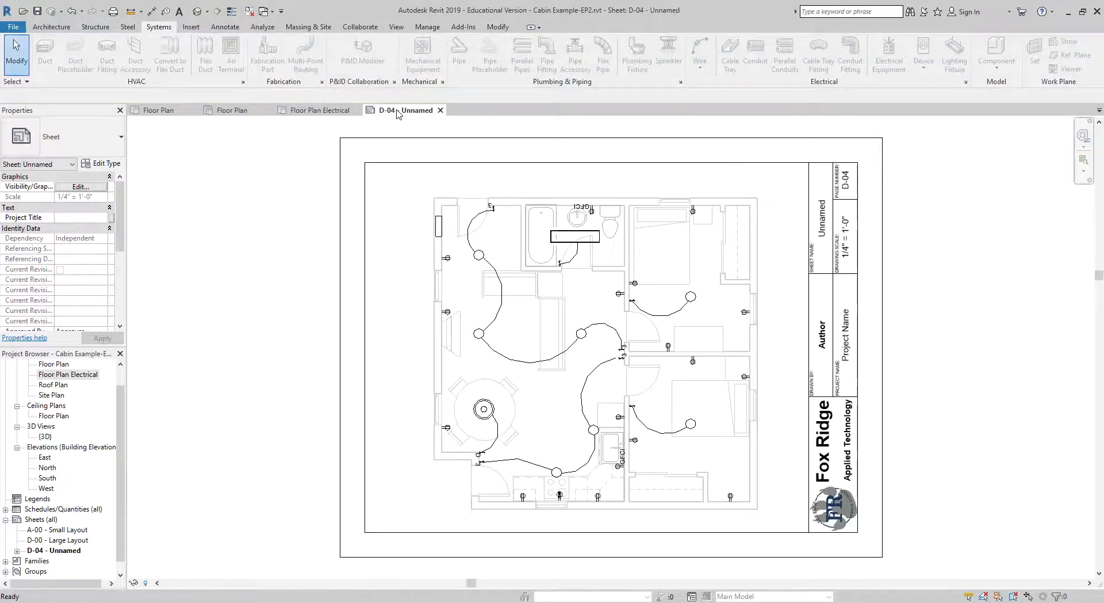
{"action": "key", "text": "Escape"}
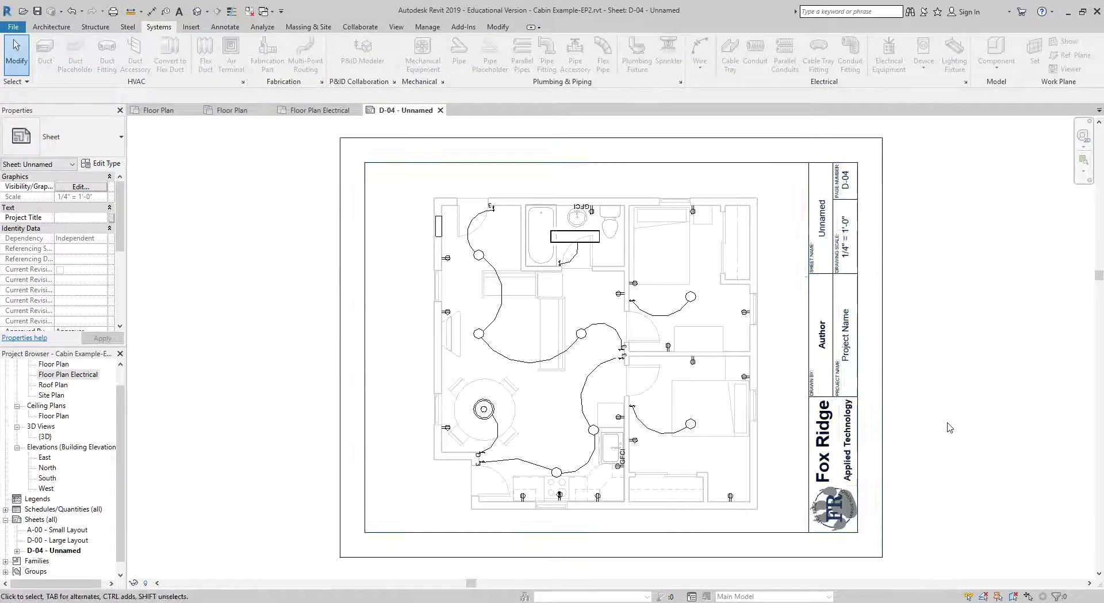